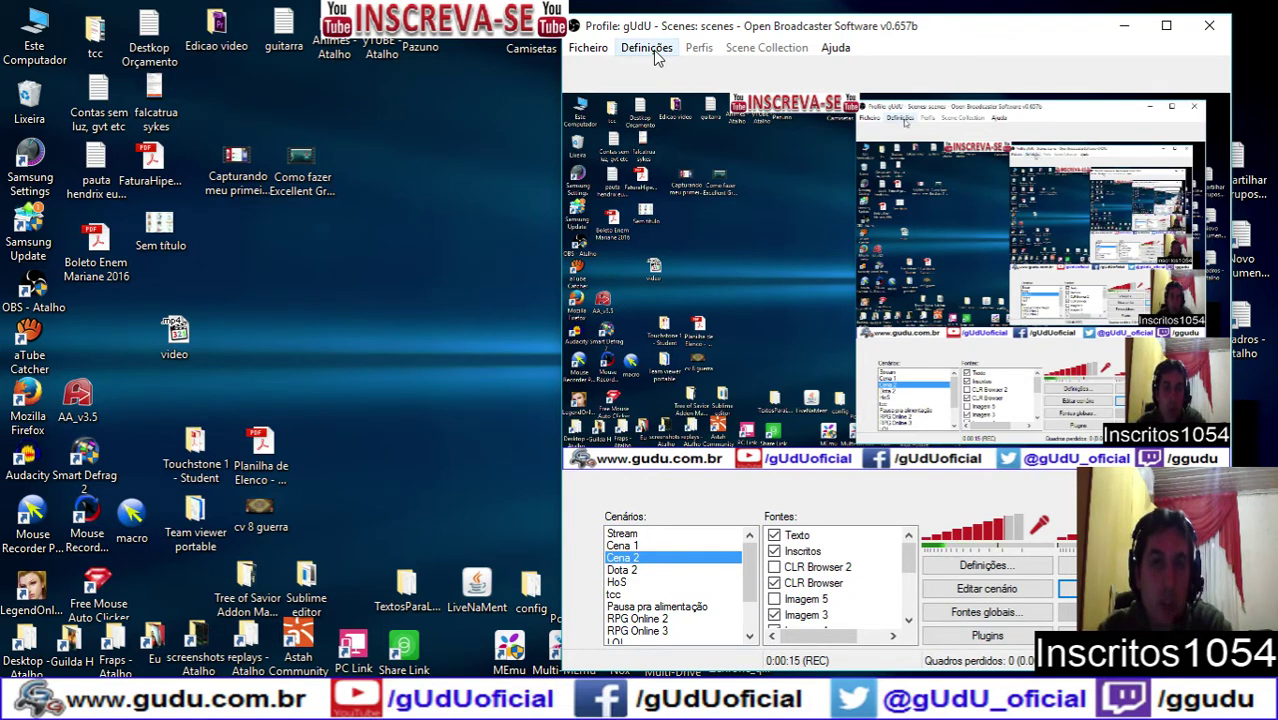
- Open the program settings and review the advanced options and the audio device and sync options
left_click(658, 50)
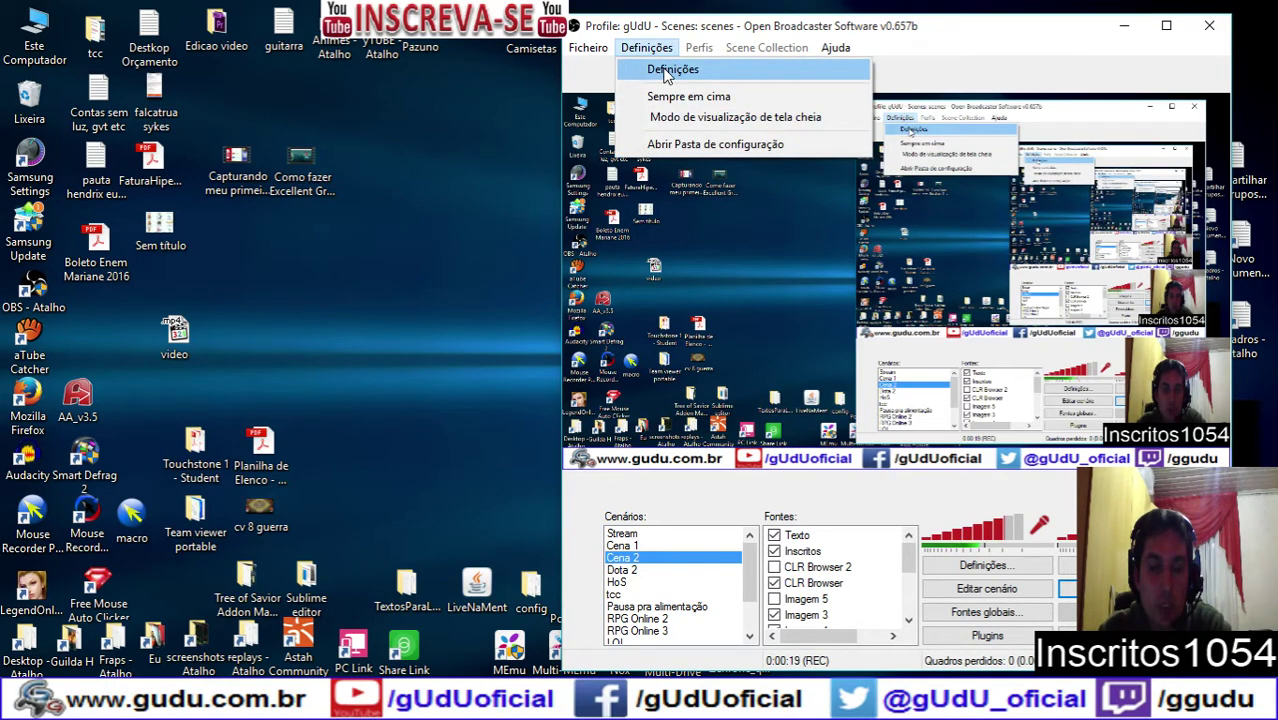
left_click(665, 70)
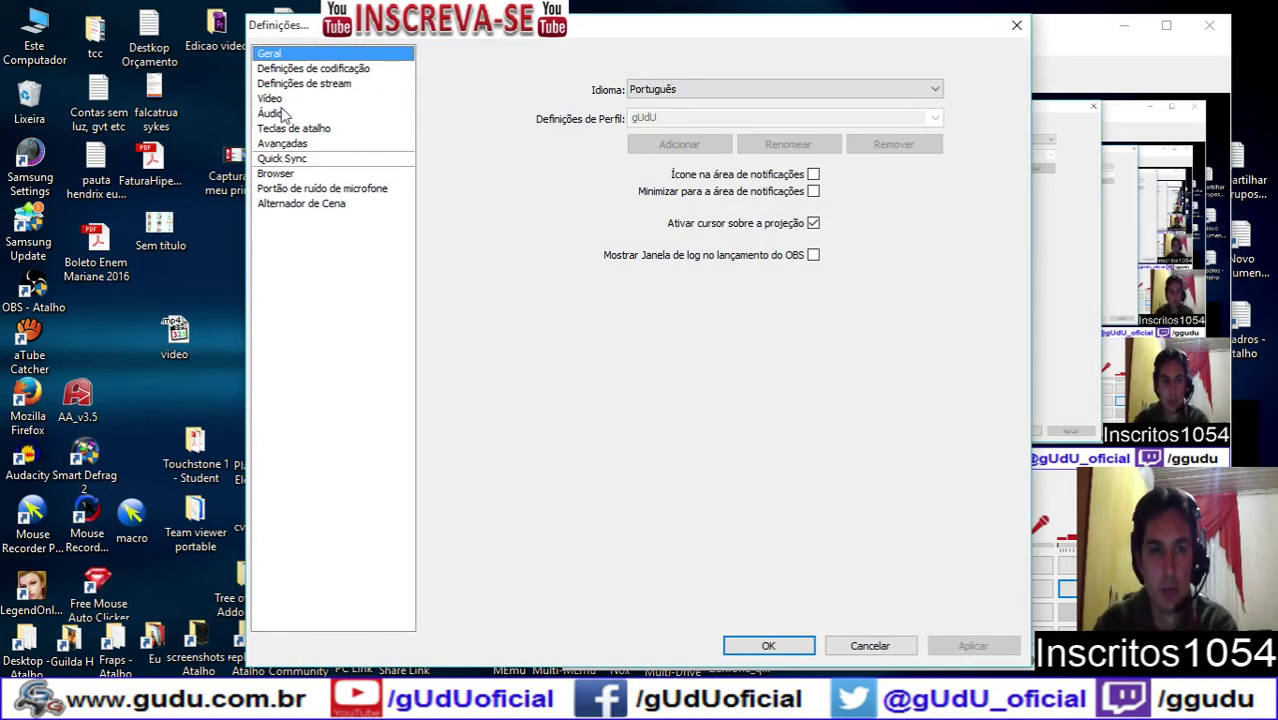
left_click(285, 144)
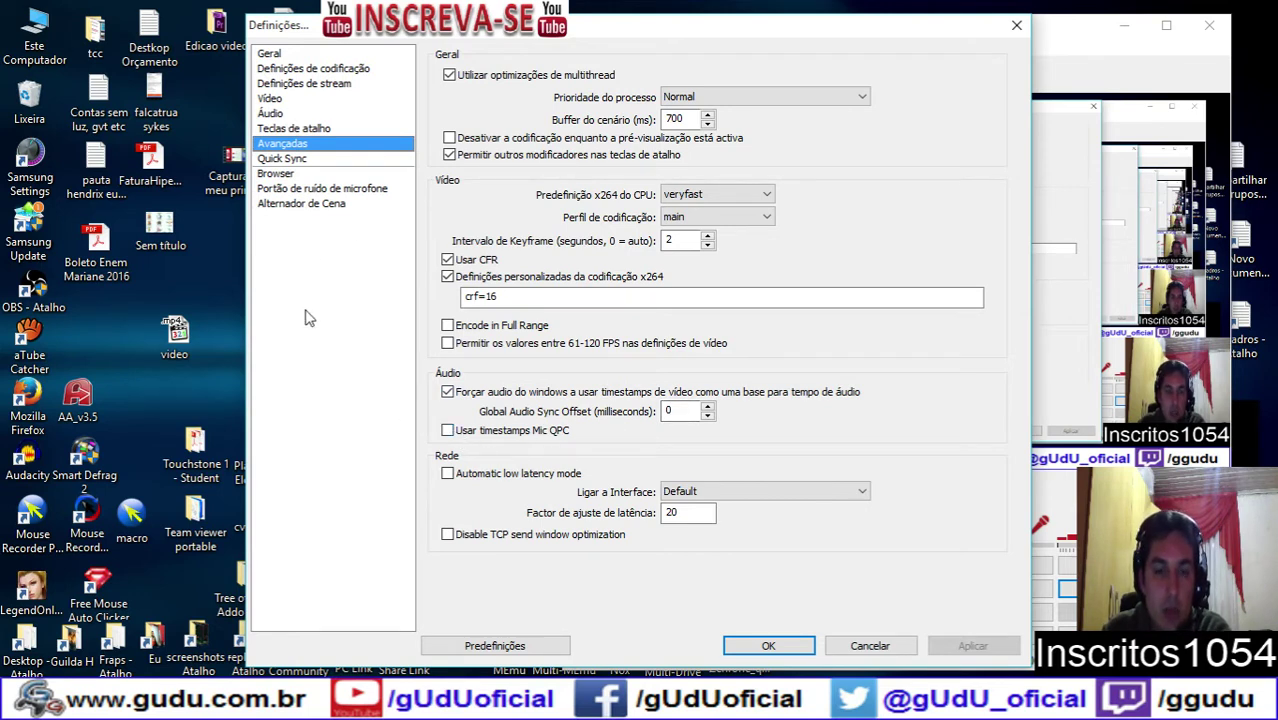
left_click(271, 114)
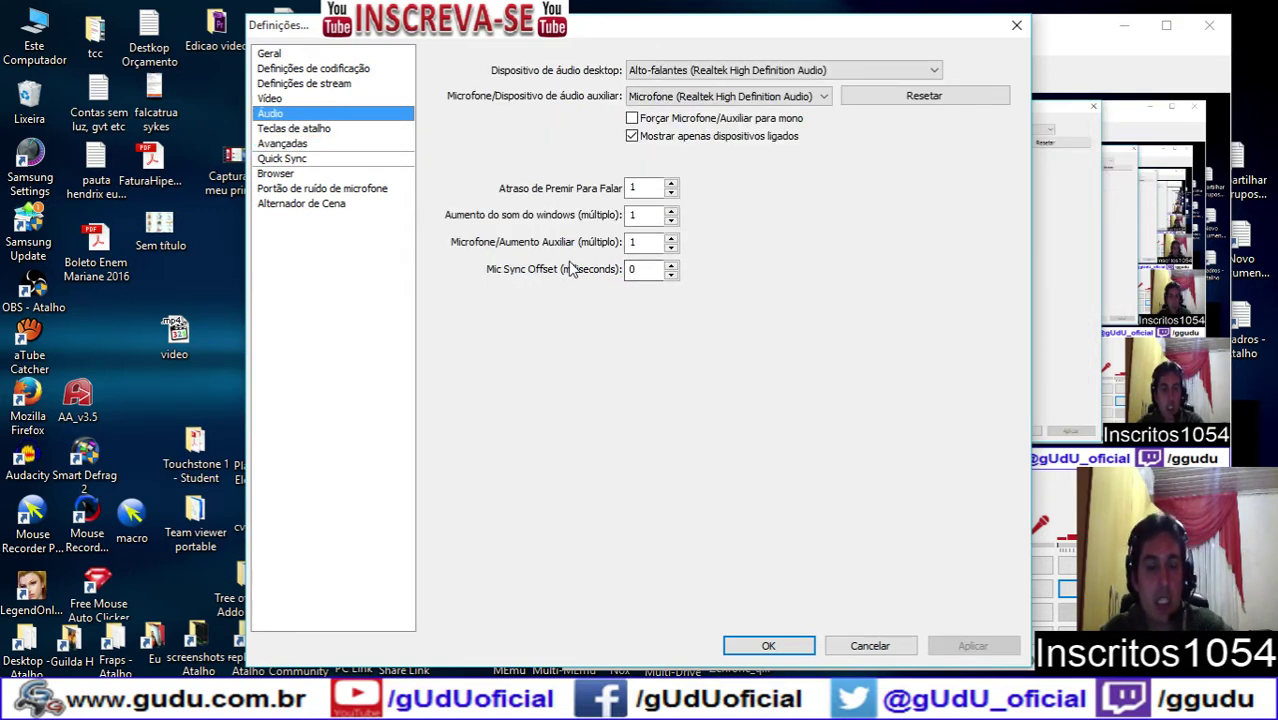
left_click(300, 144)
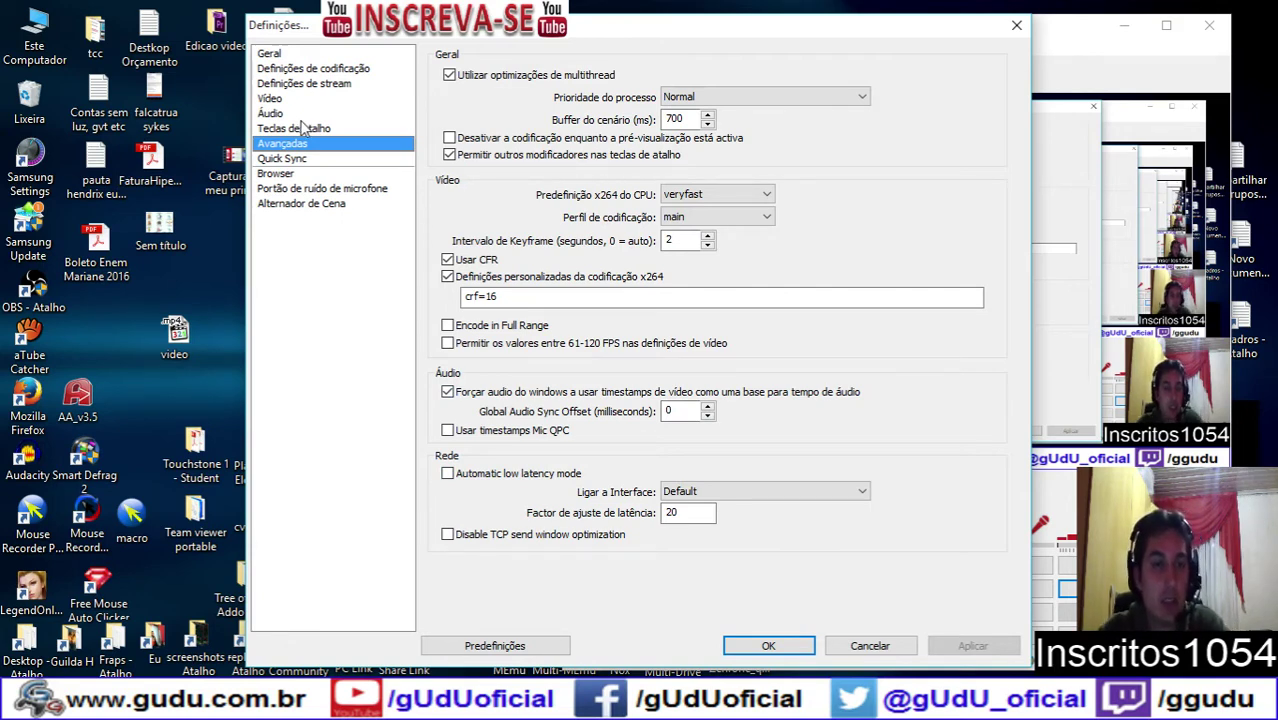
- Examine the available bitrate and sample-rate format choices in the audio encoding settings
left_click(301, 70)
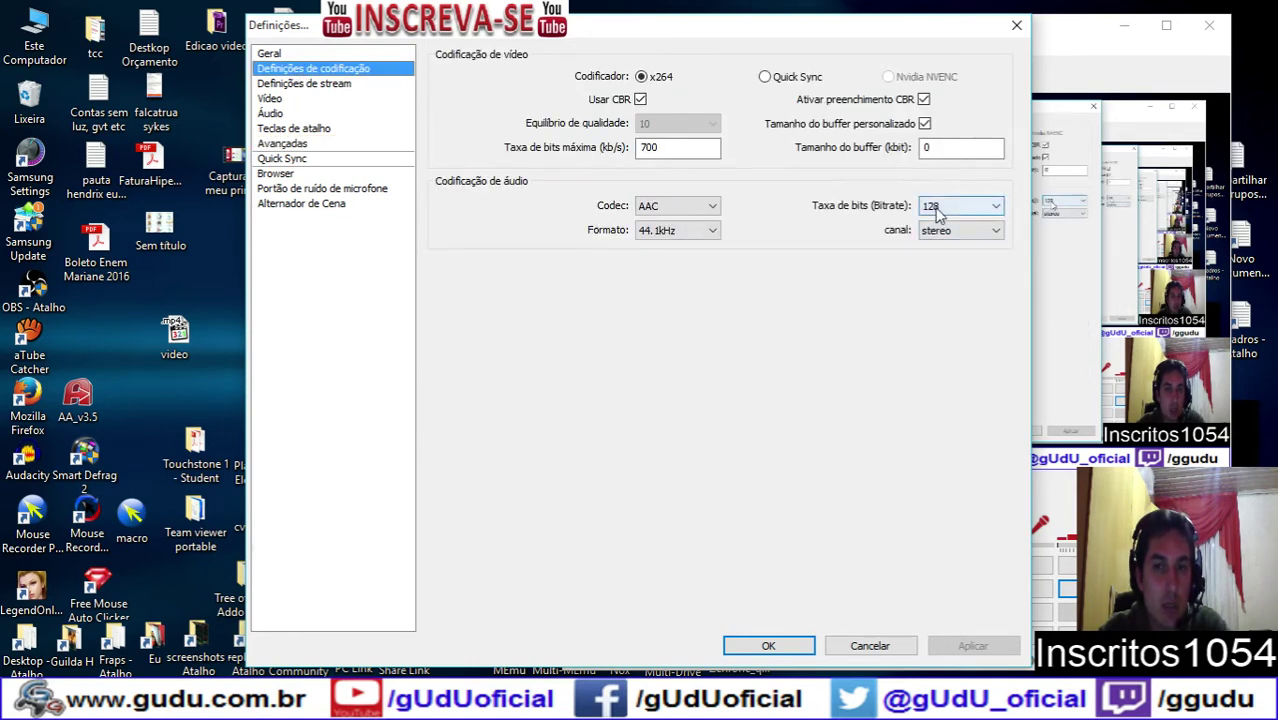
left_click(997, 207)
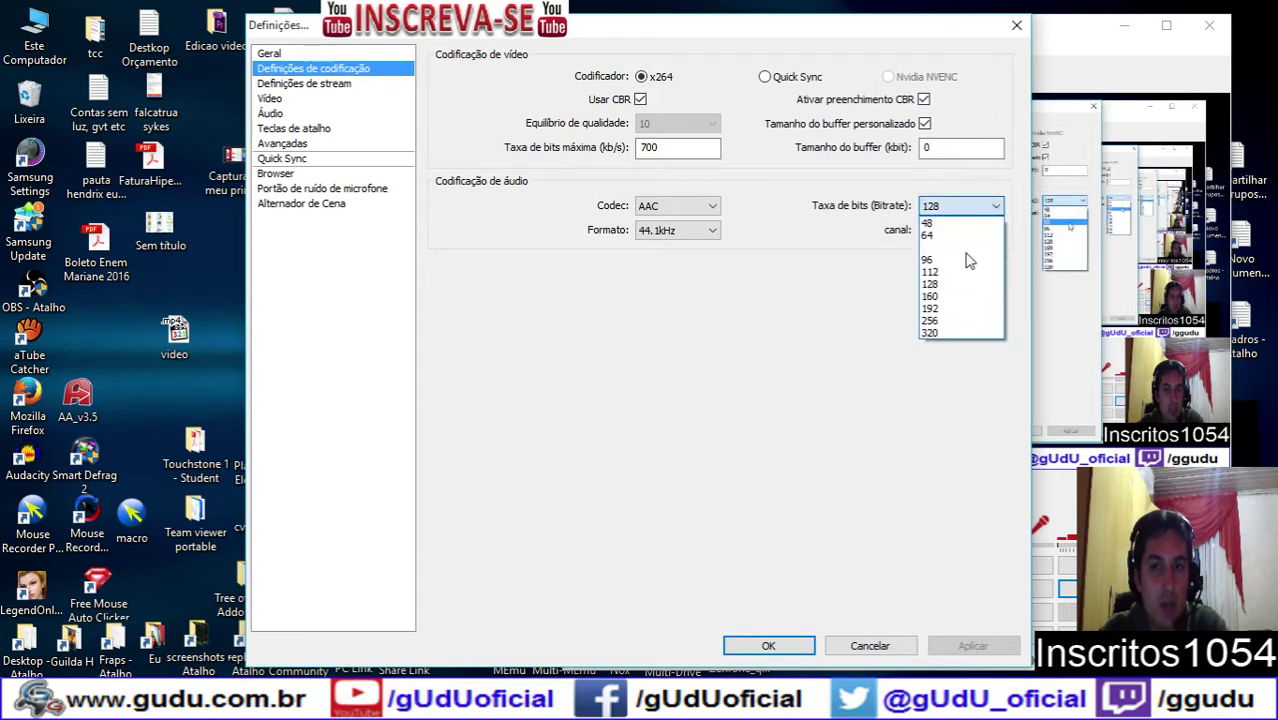
left_click(840, 262)
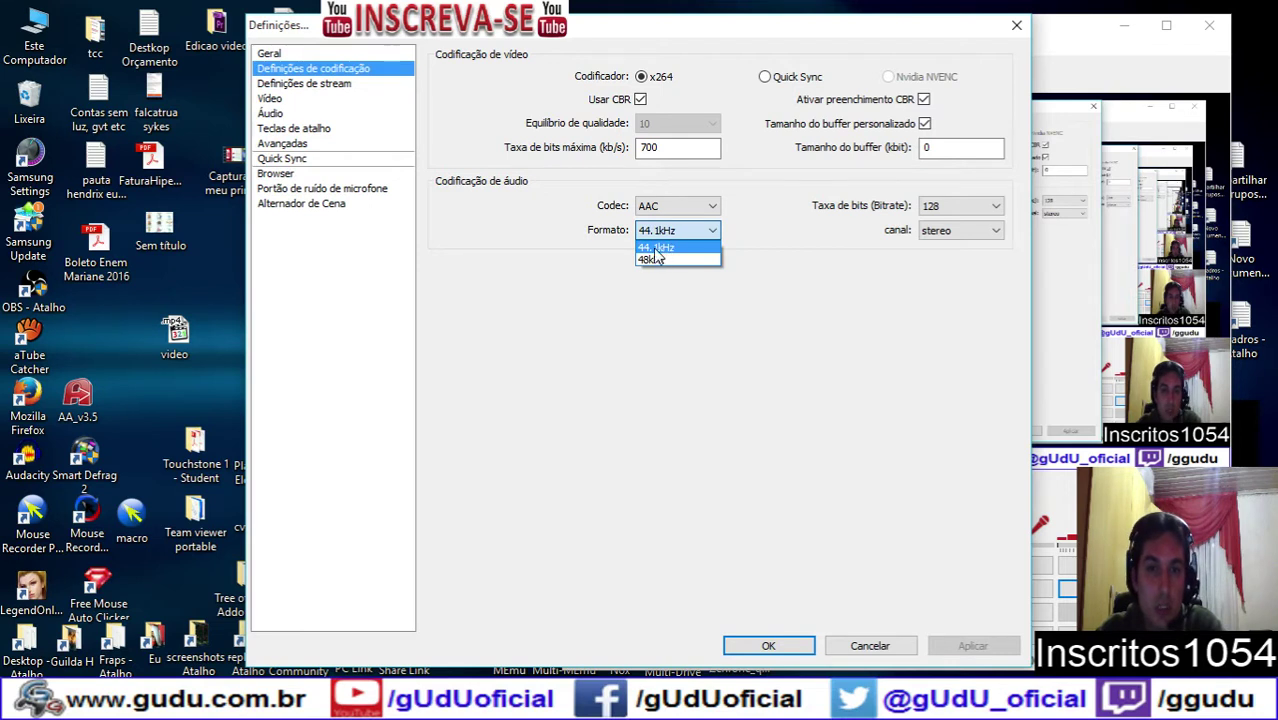
left_click(750, 231)
left_click(710, 233)
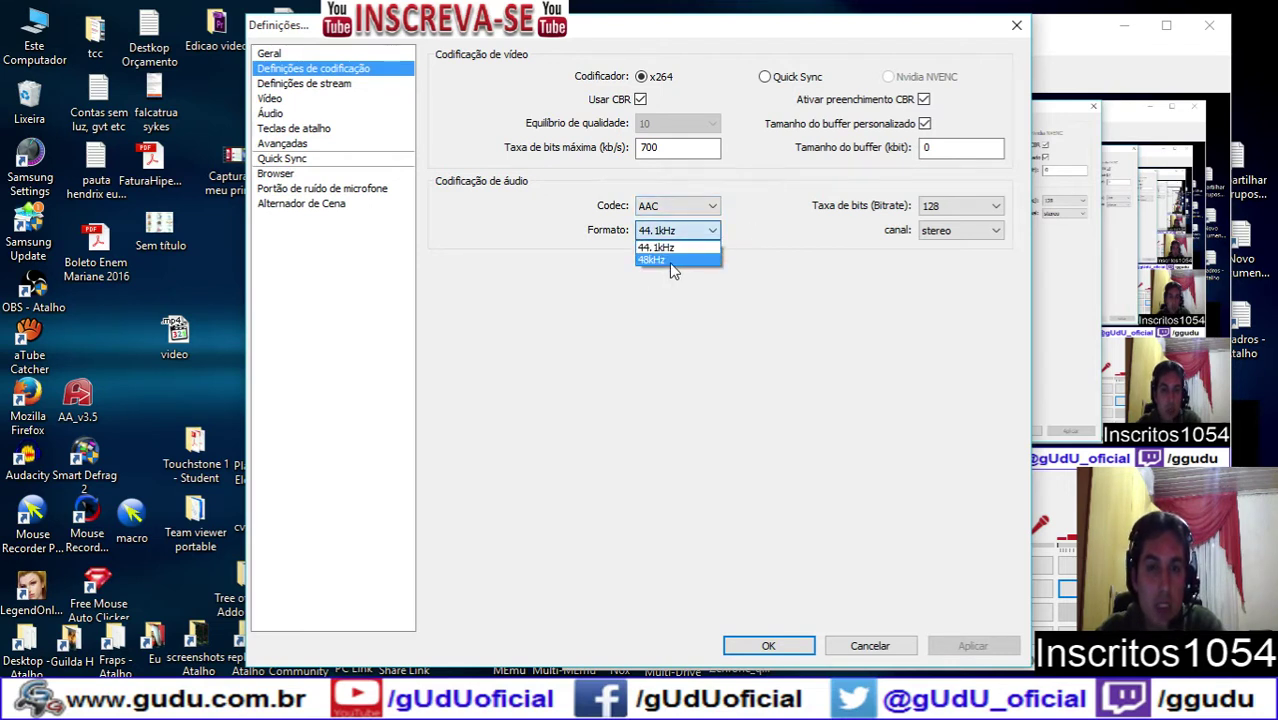
left_click(760, 241)
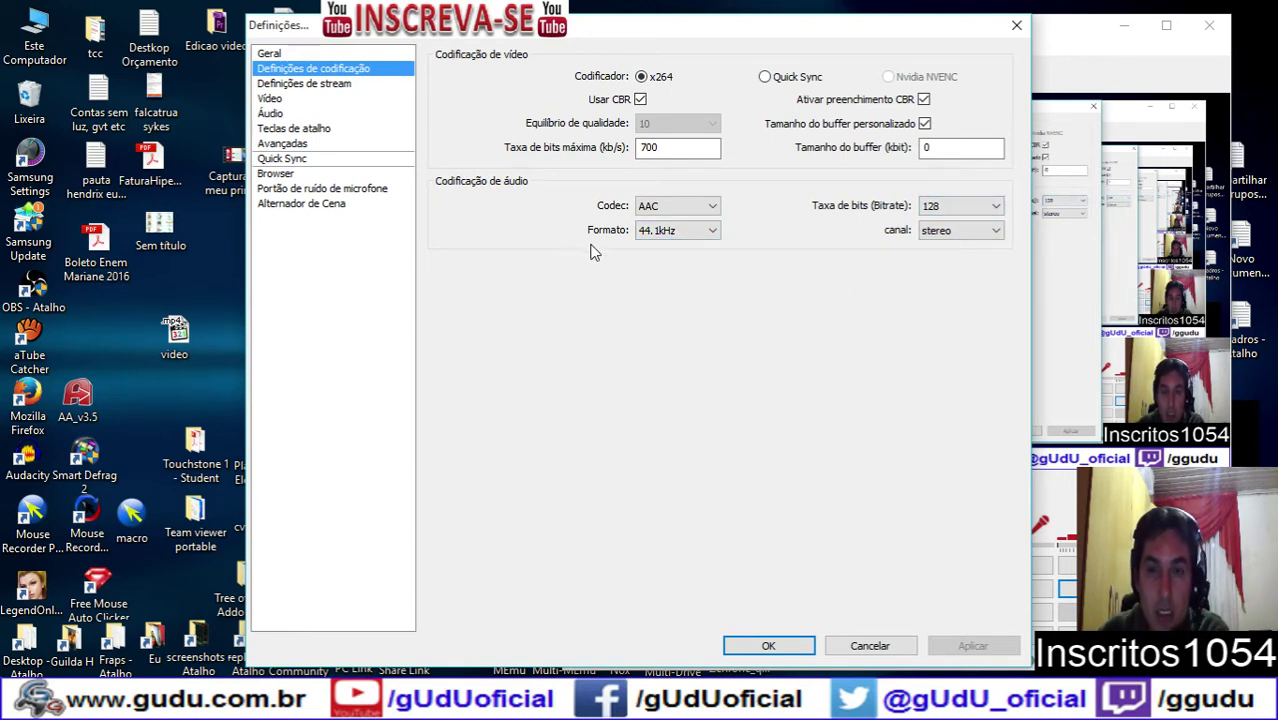
left_click(713, 232)
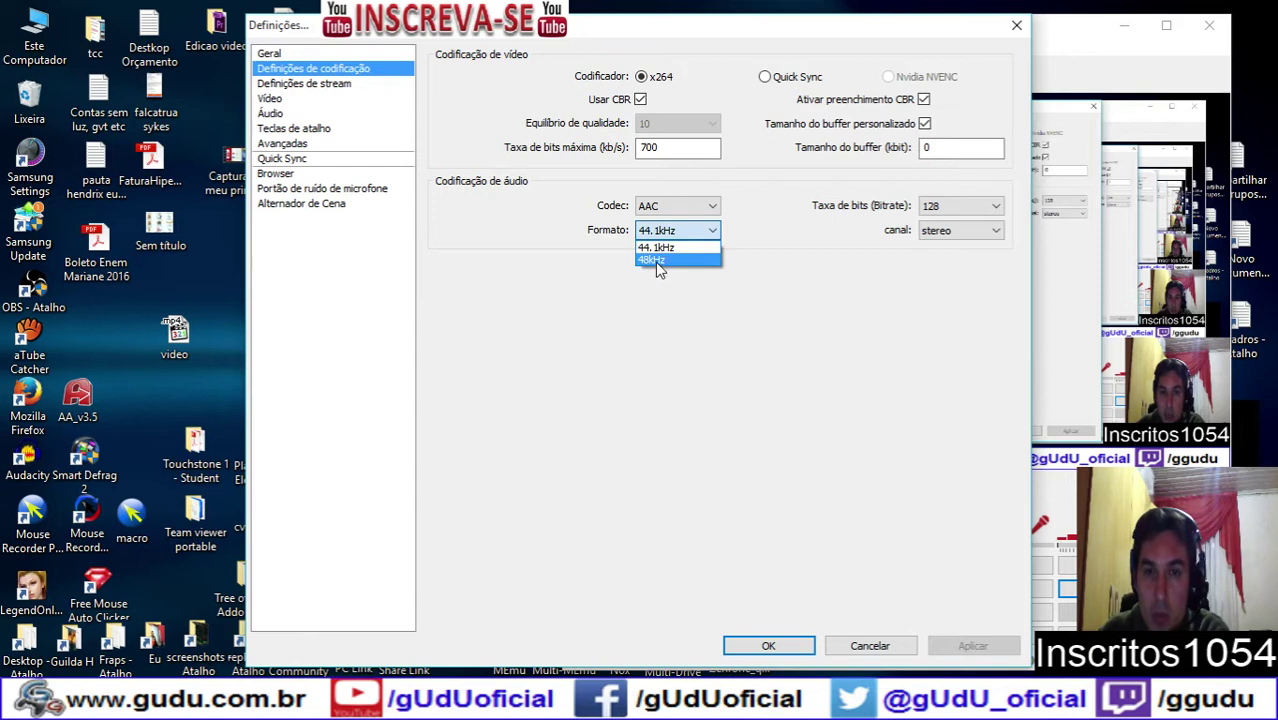
left_click(961, 206)
left_click(961, 206)
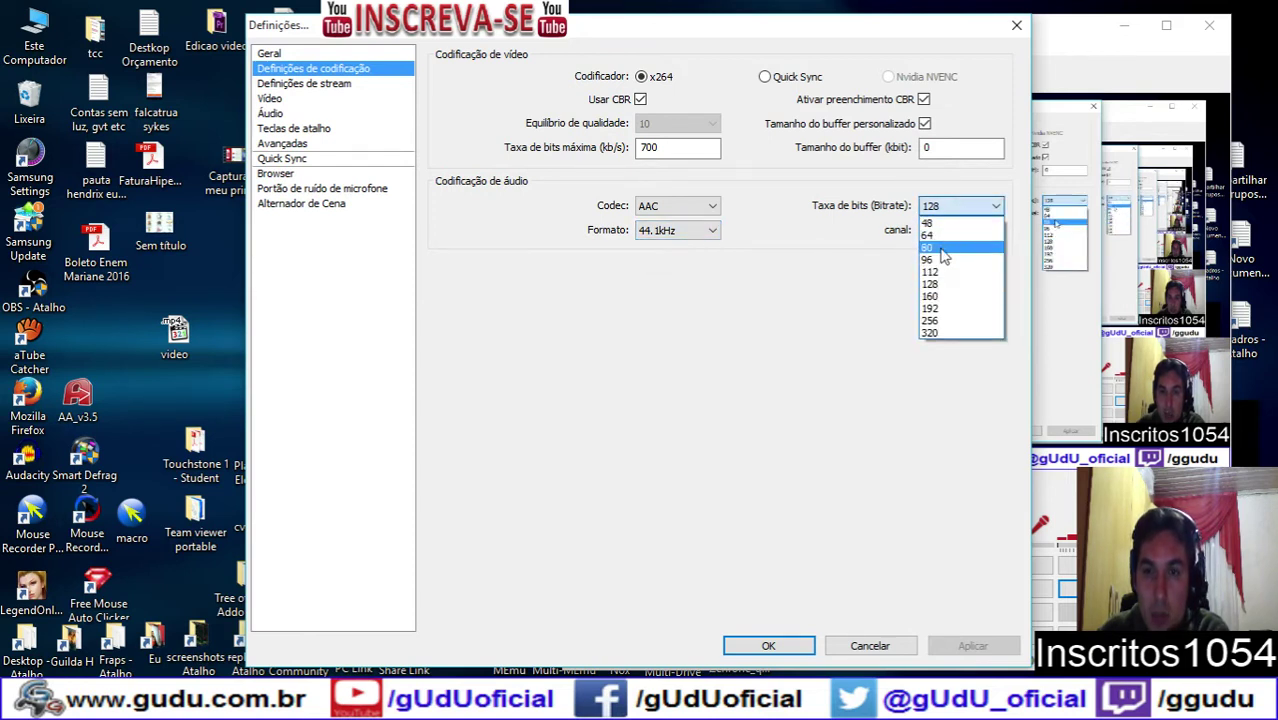
left_click(876, 256)
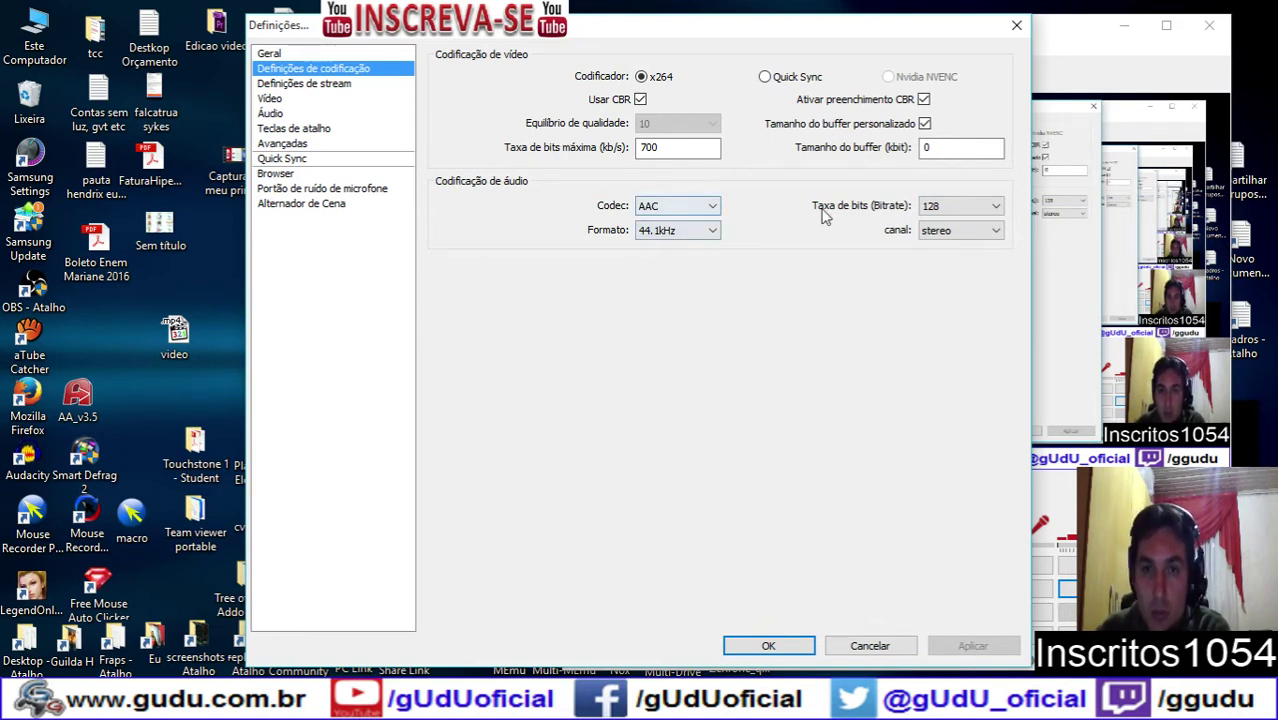
- Check the microphone sync offset and the advanced audio timestamp options, and close the settings
left_click(284, 113)
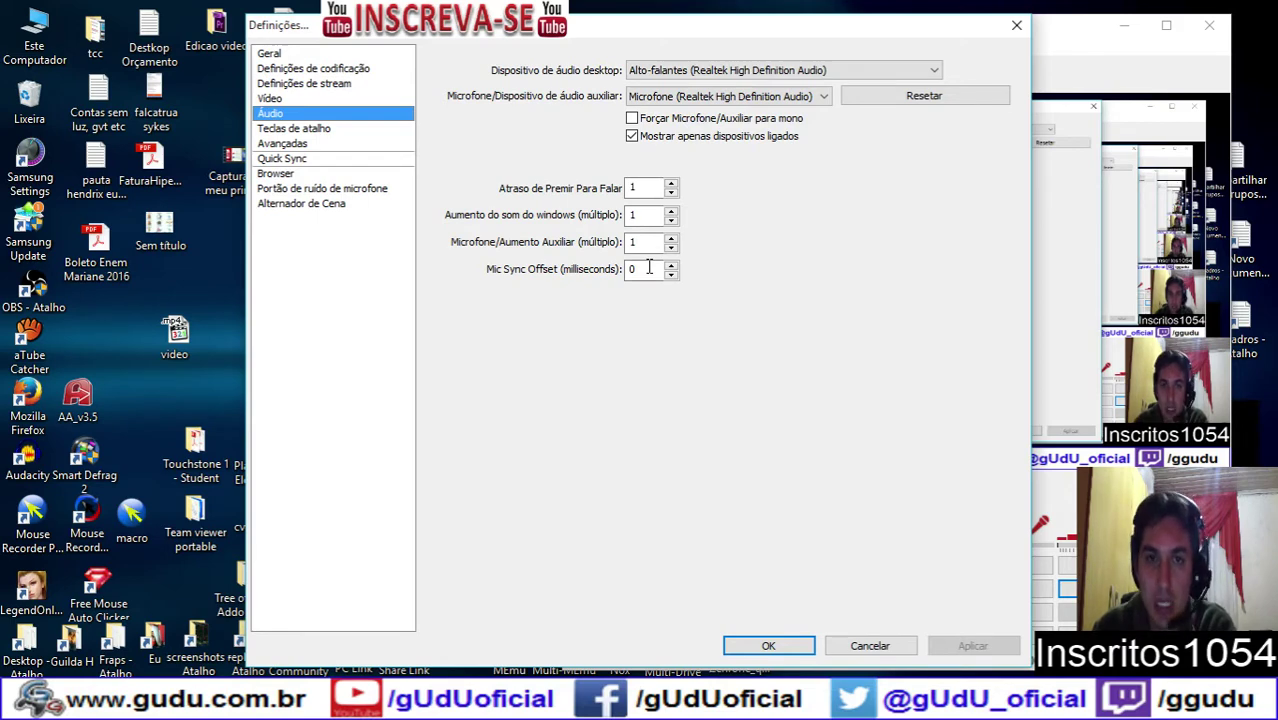
left_click(312, 148)
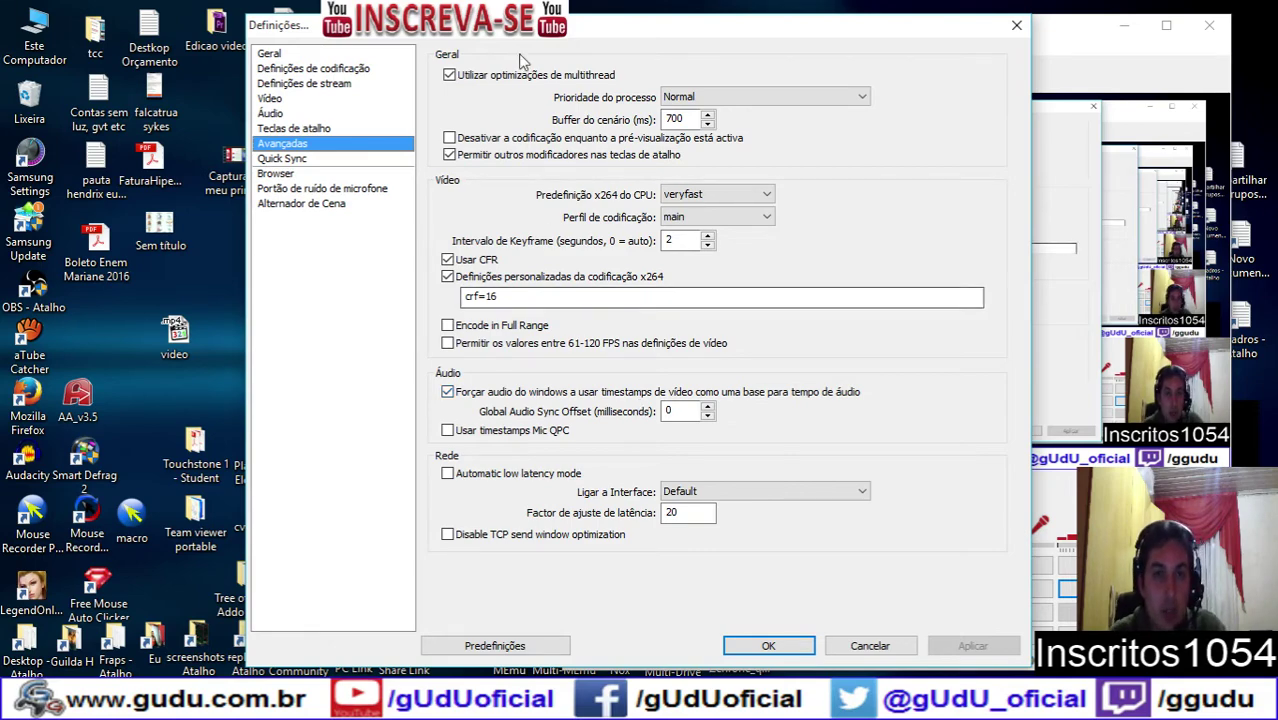
left_click_drag(550, 25, 753, 26)
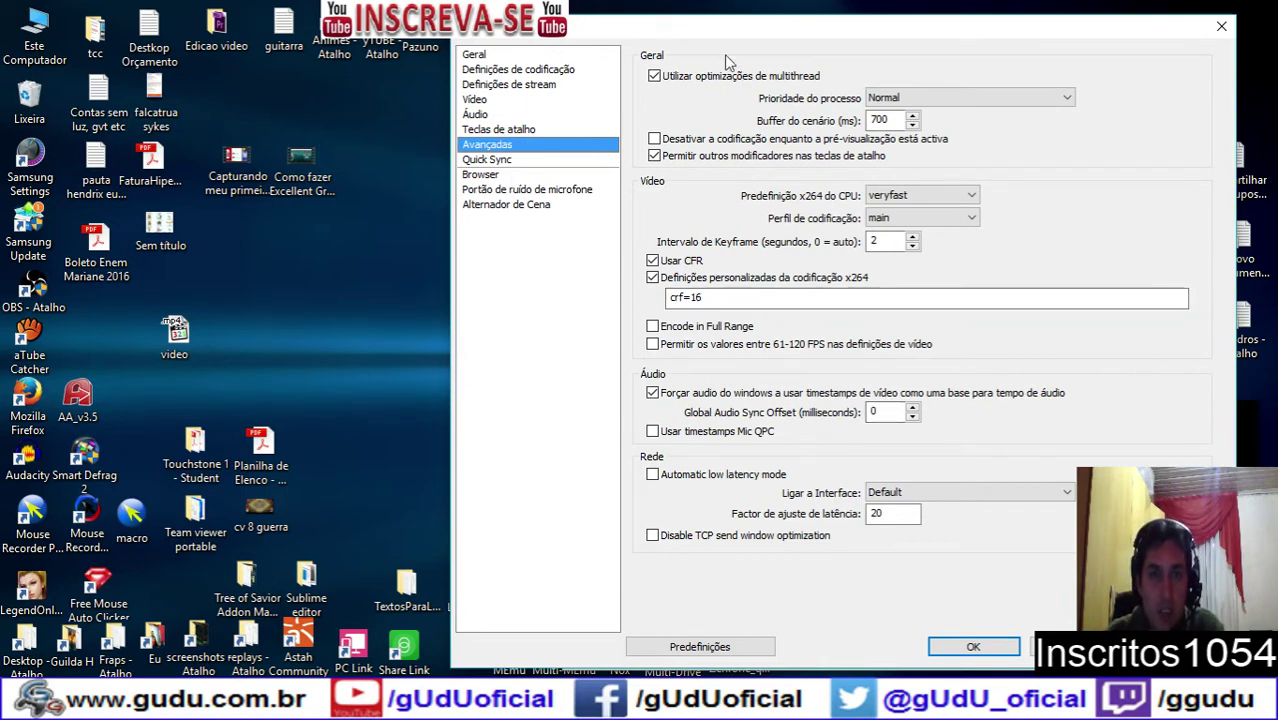
left_click_drag(882, 28, 451, 22)
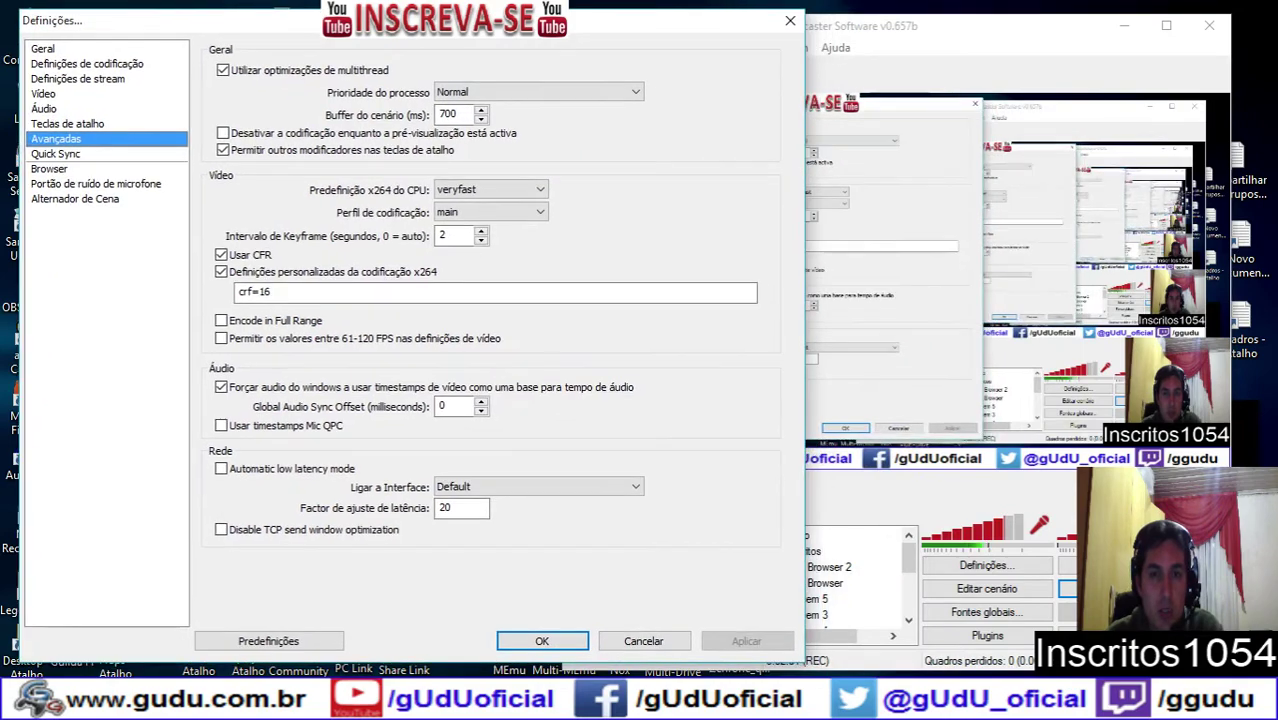
left_click(789, 22)
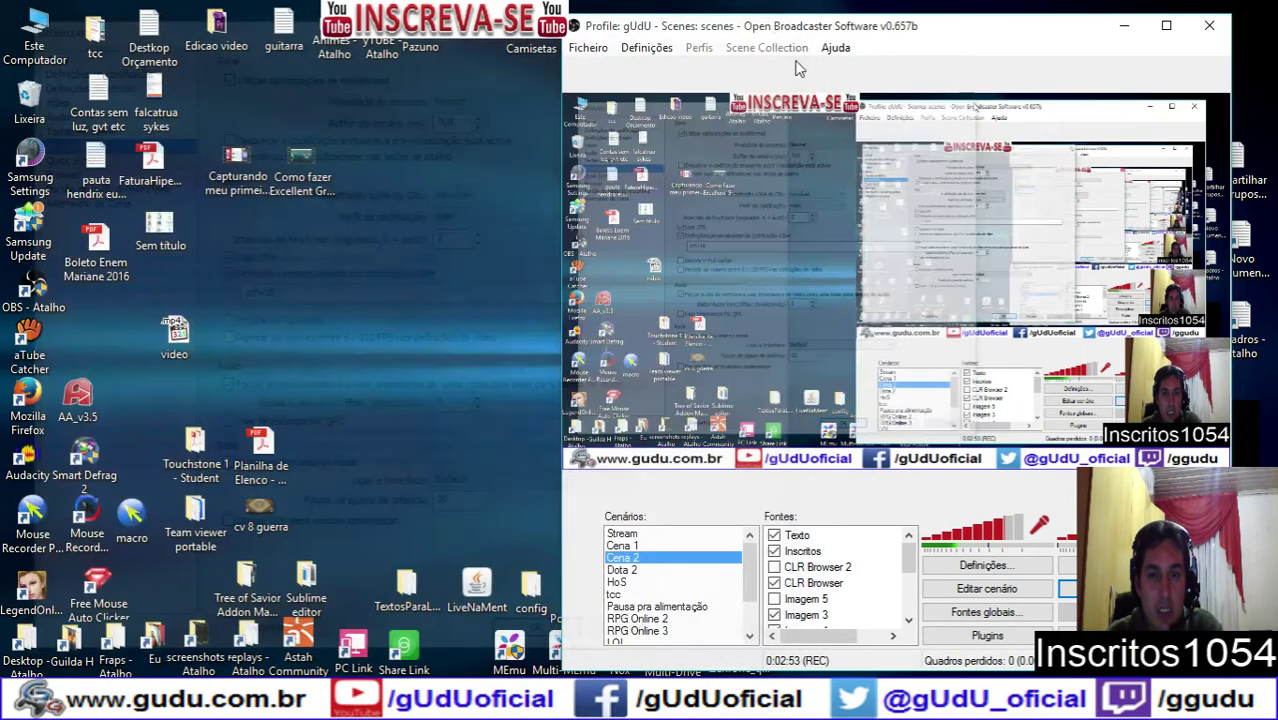
- Try the buffering option in the properties of Cena 2's webcam capture source, and discard the change
left_click_drag(910, 550, 908, 586)
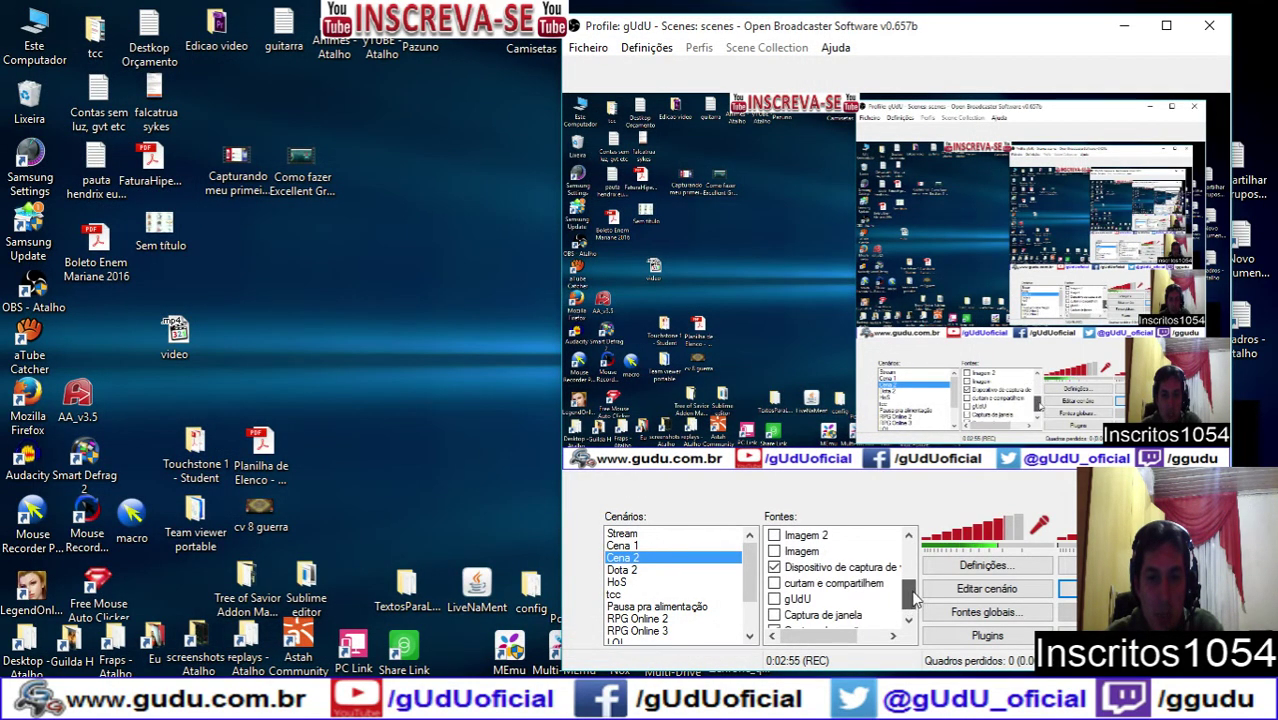
double_click(855, 567)
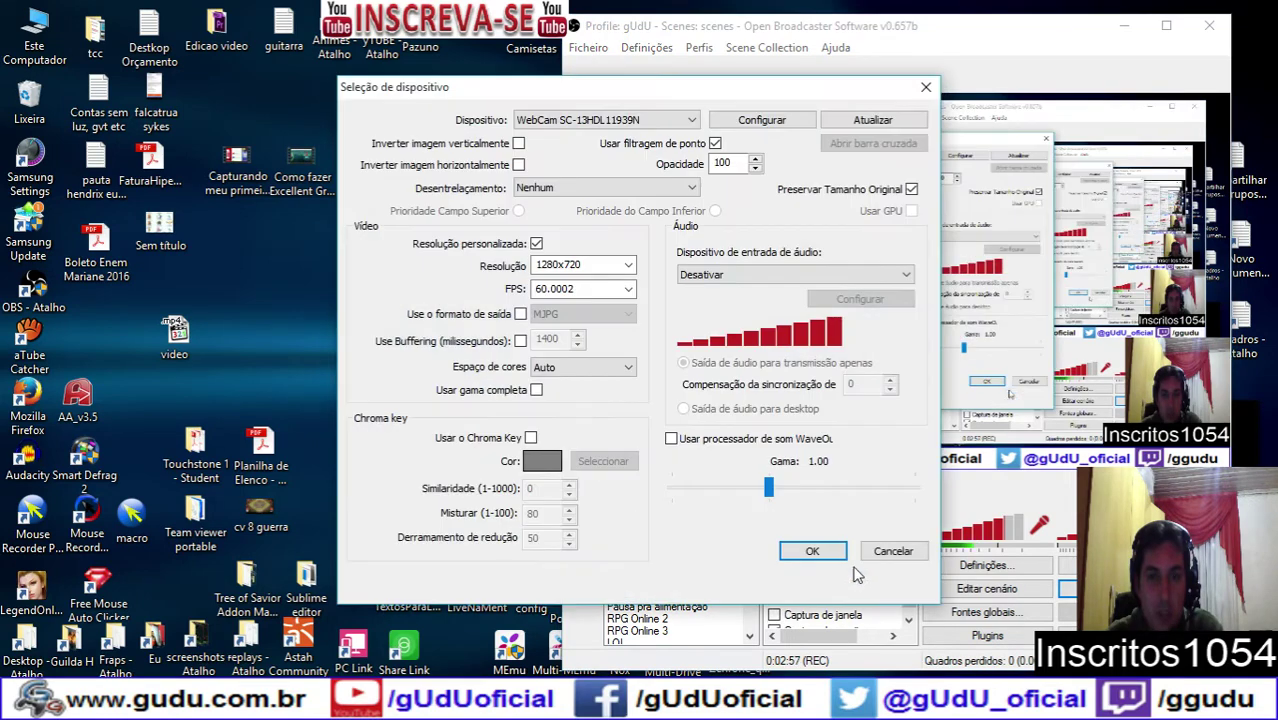
left_click(521, 341)
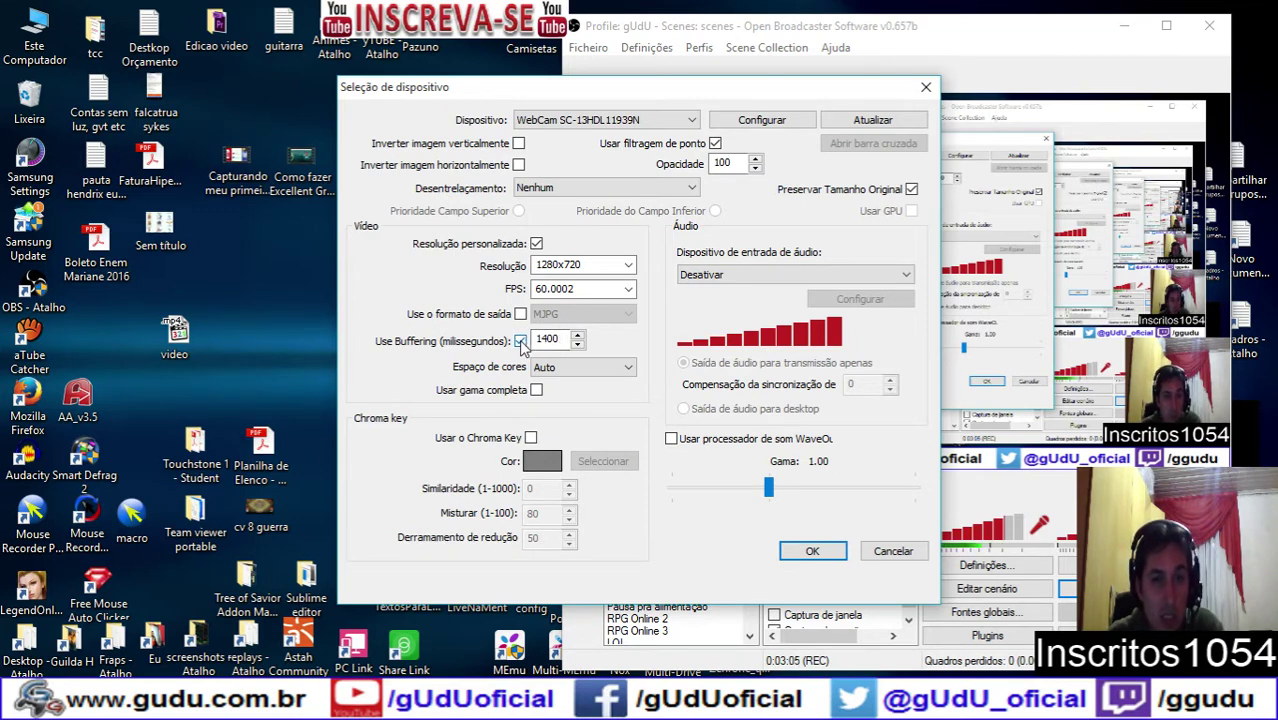
left_click(520, 341)
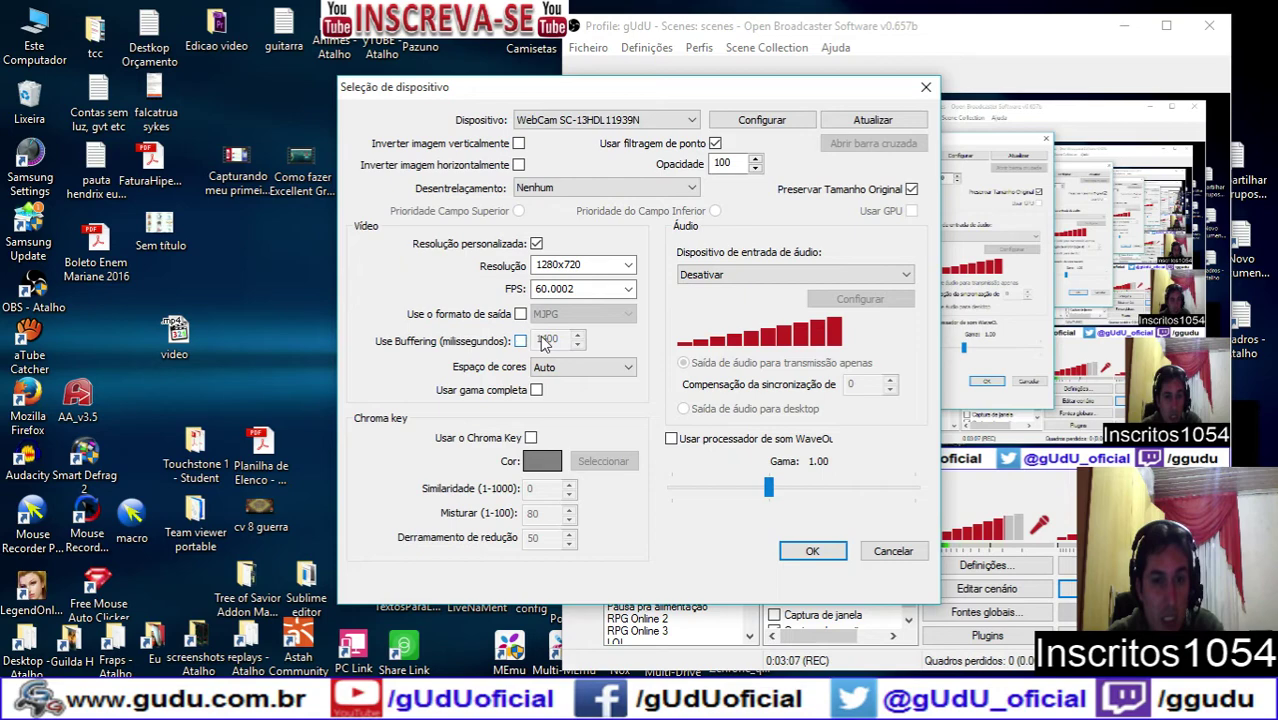
left_click(895, 549)
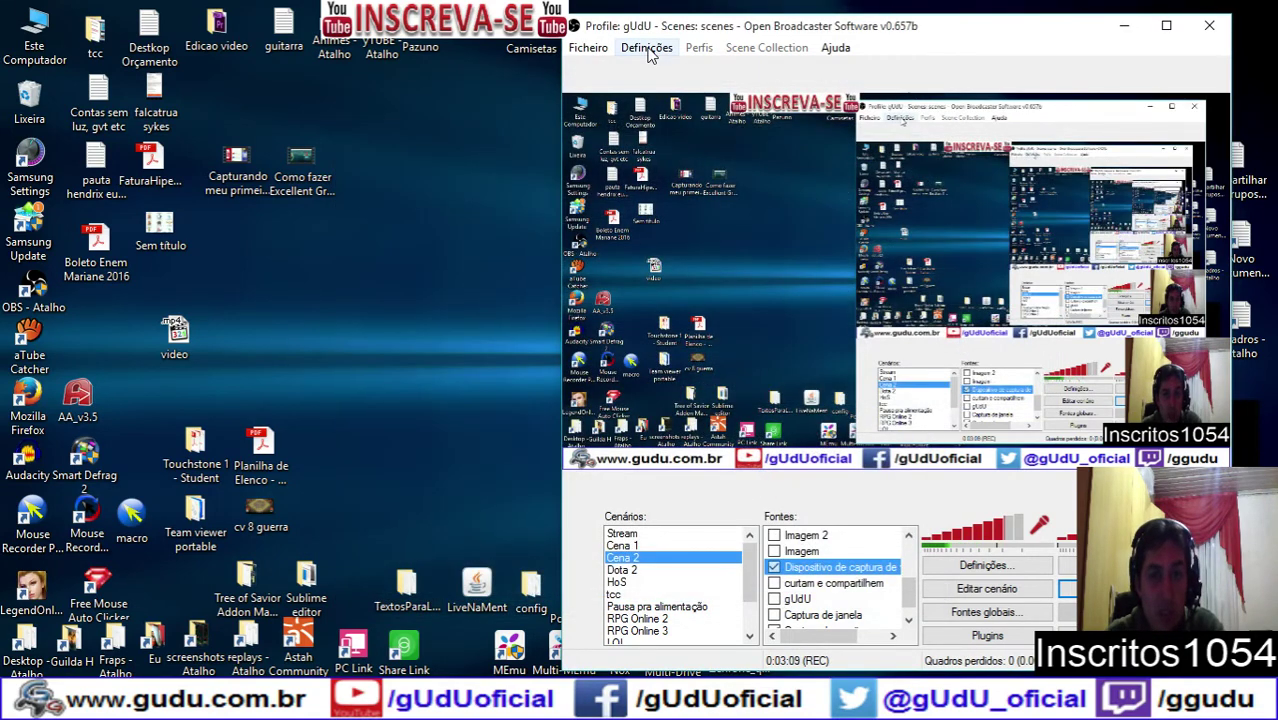
- Reopen the settings and recheck the microphone sync offset, the audio encoding and the advanced audio timestamp options
left_click(646, 48)
left_click(655, 66)
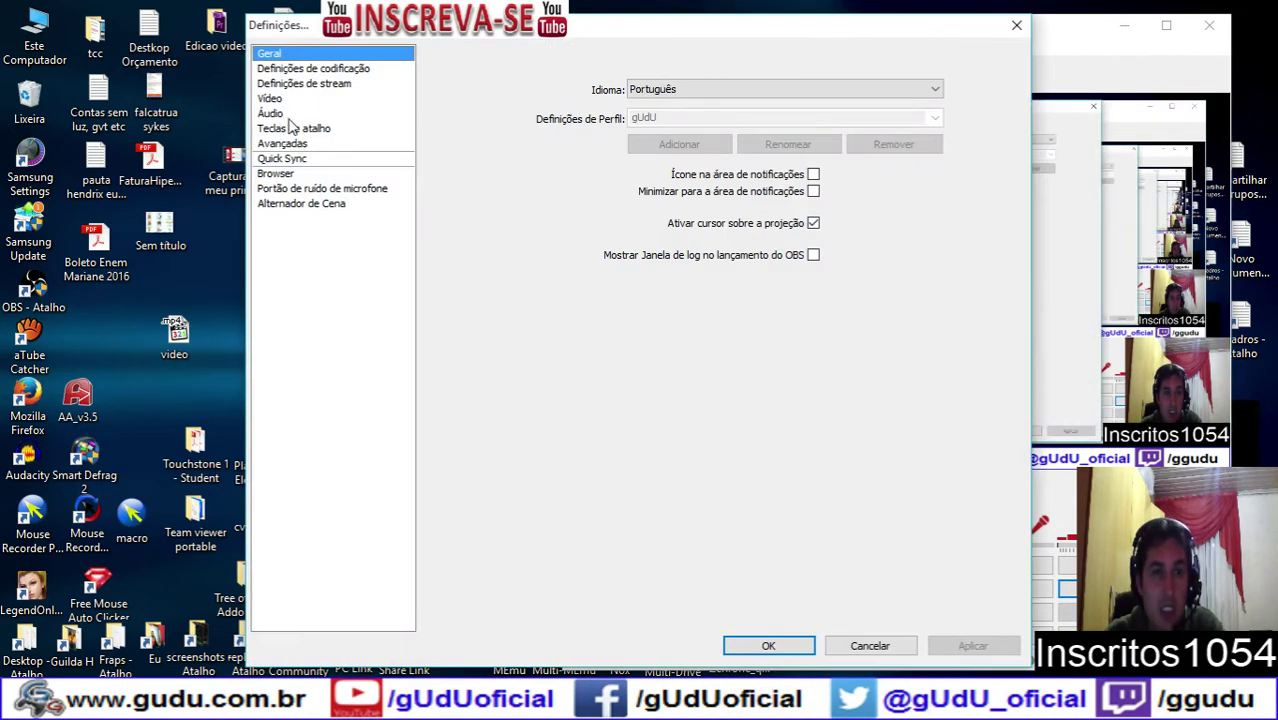
left_click(272, 113)
double_click(631, 272)
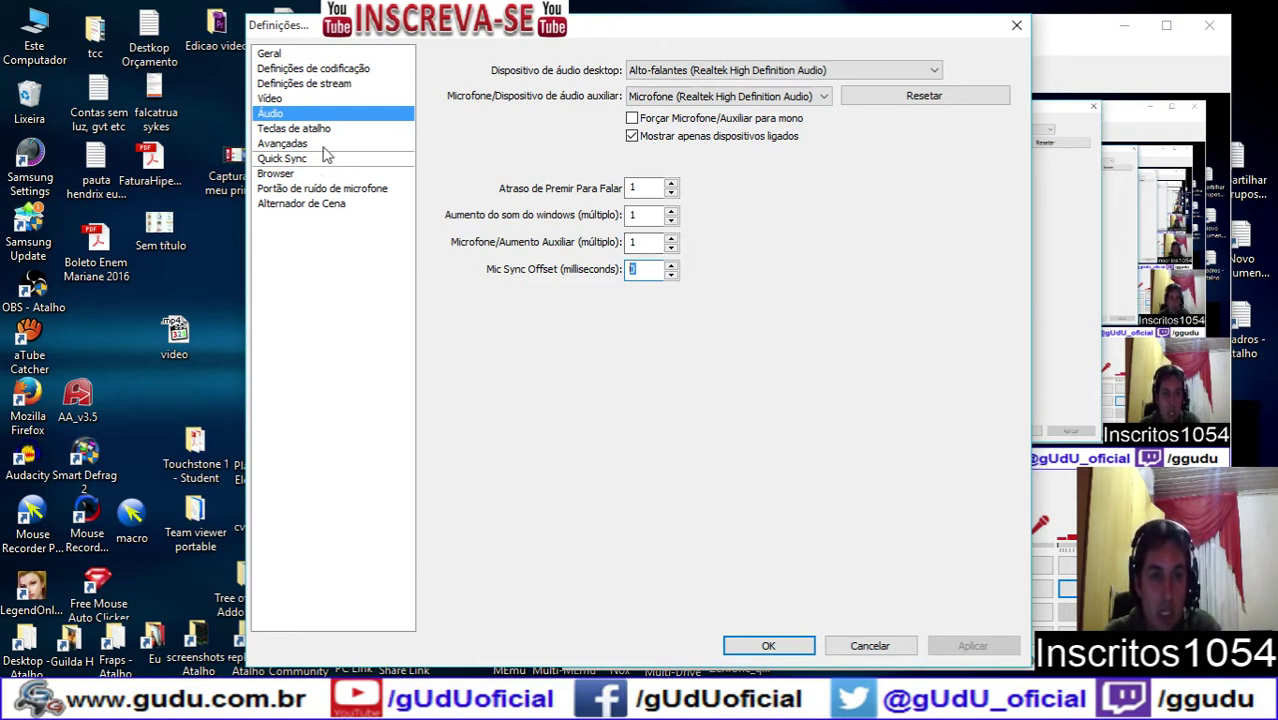
left_click(322, 86)
left_click(322, 70)
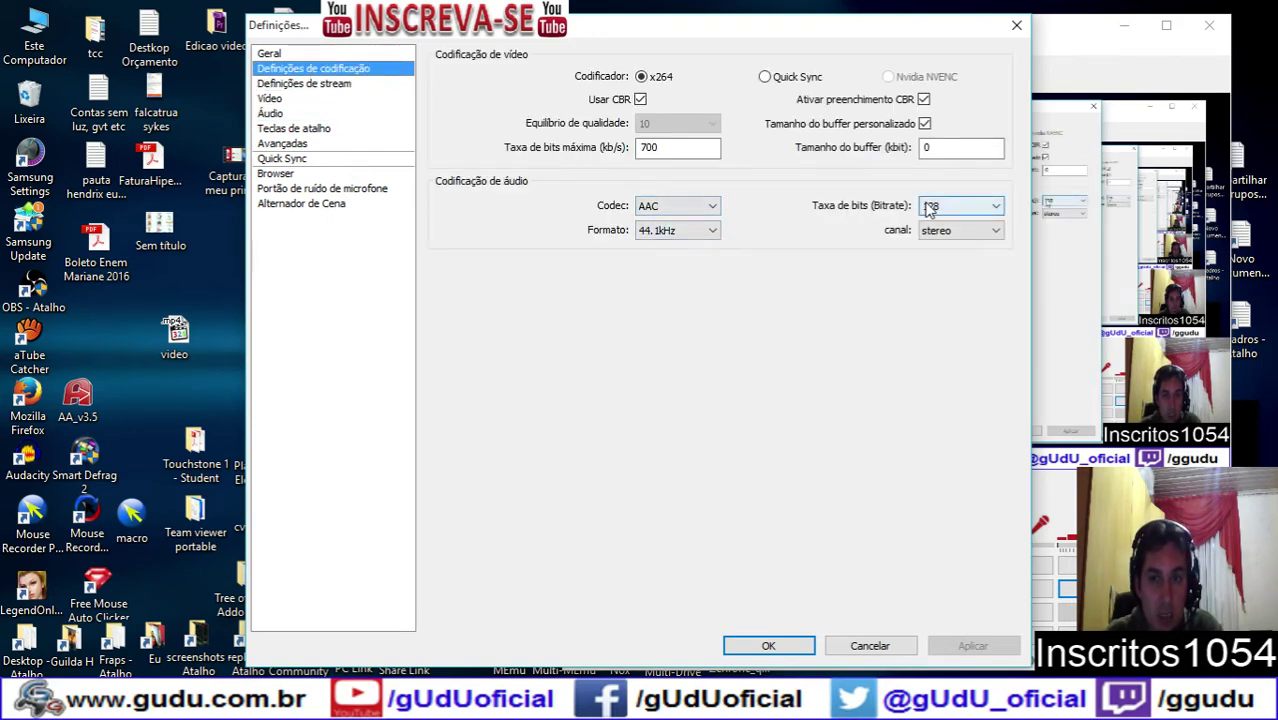
left_click(309, 148)
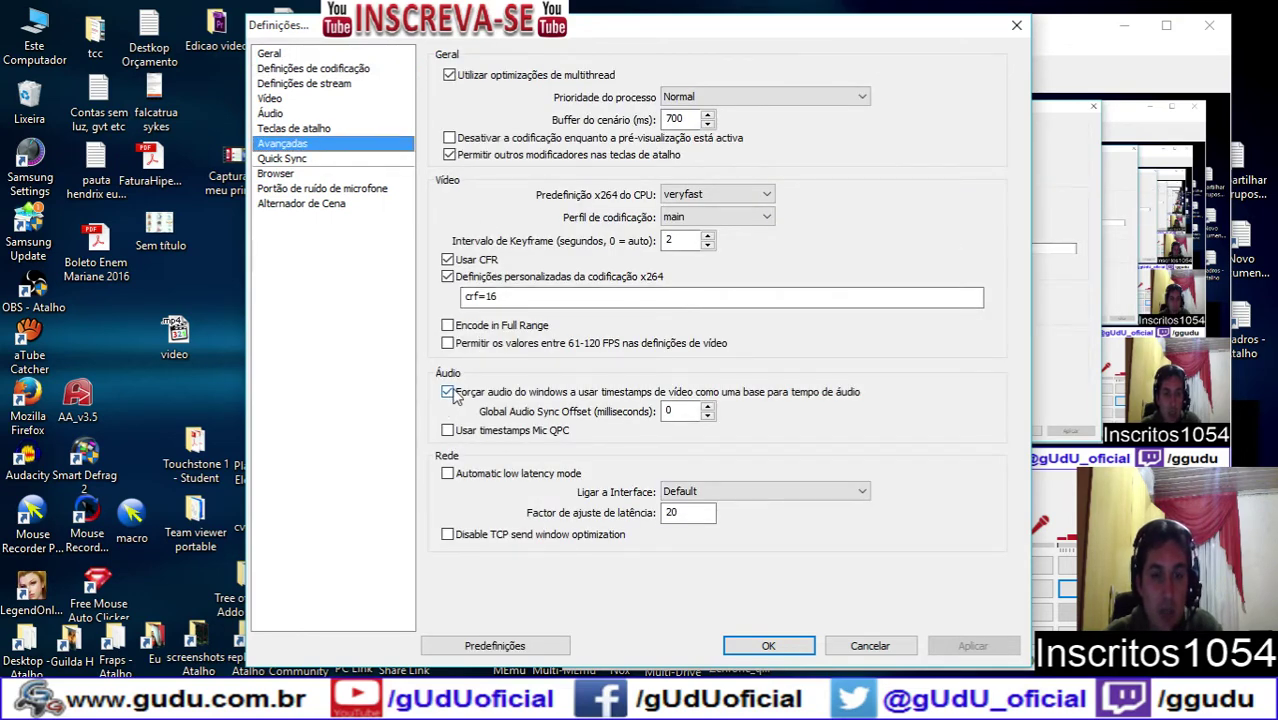
left_click(285, 114)
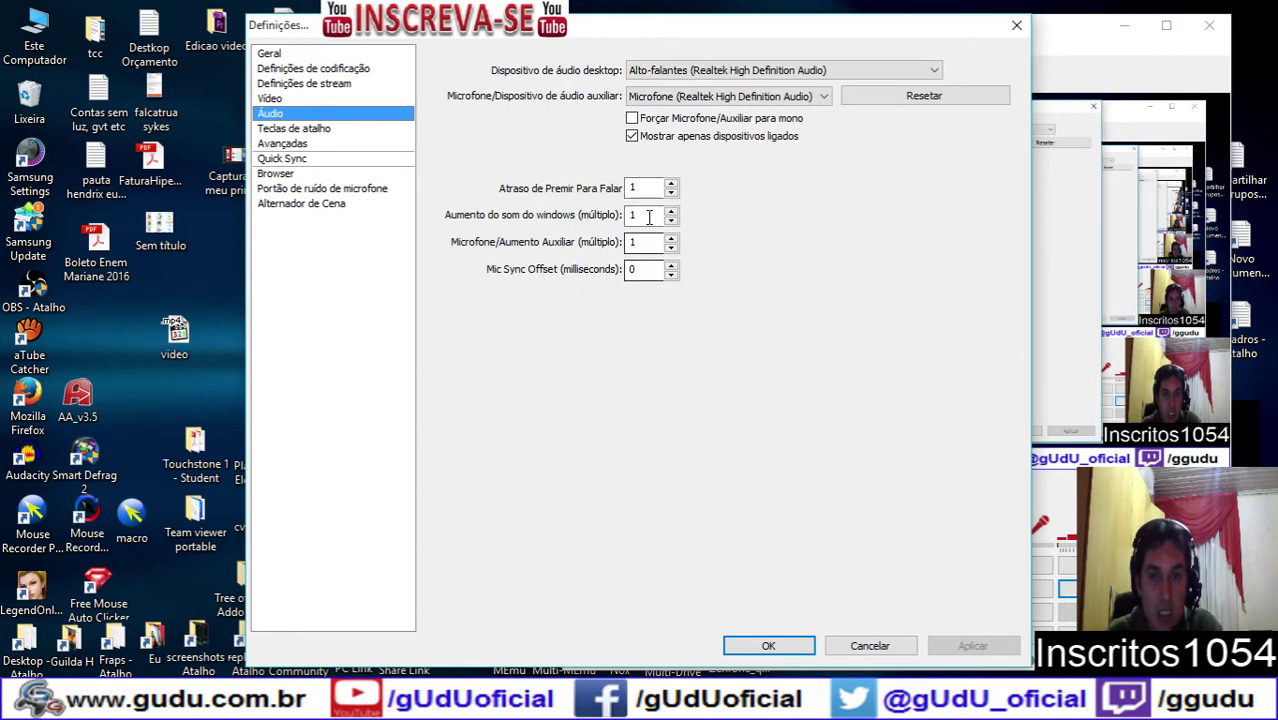
left_click(627, 270)
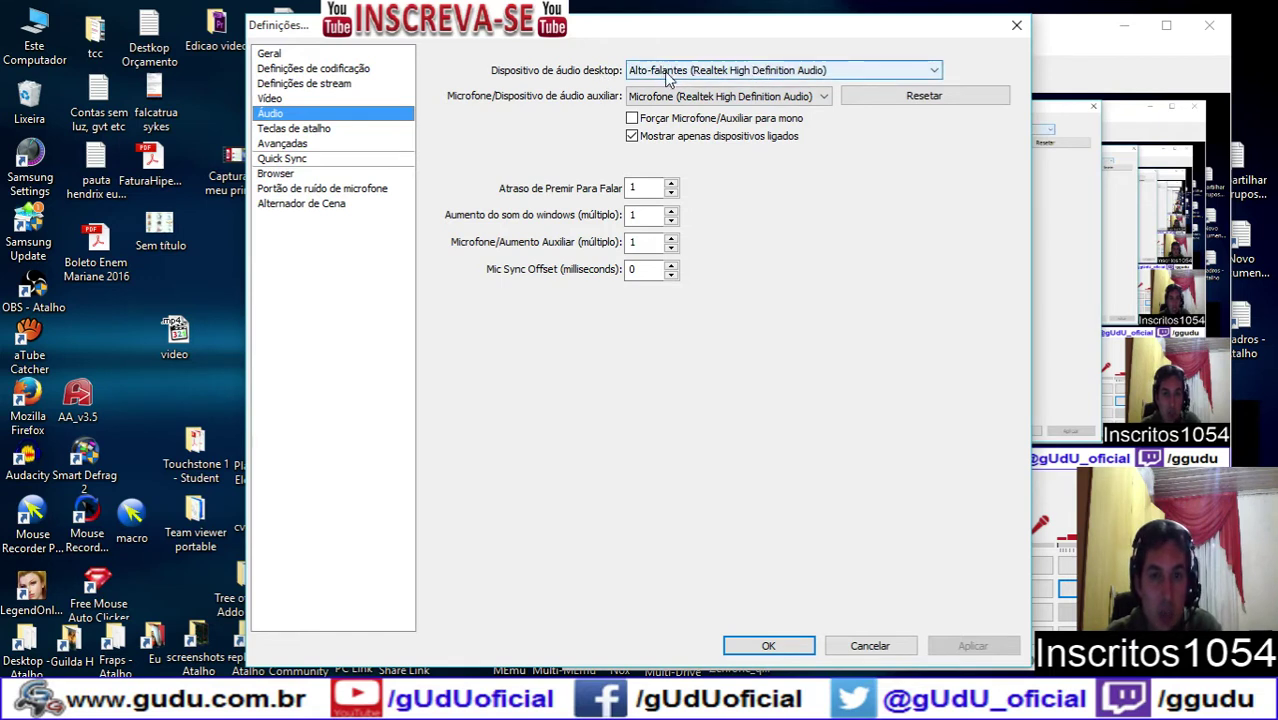
- Try Predefinição for both the desktop audio device and the microphone device, and discard the changes
left_click(755, 72)
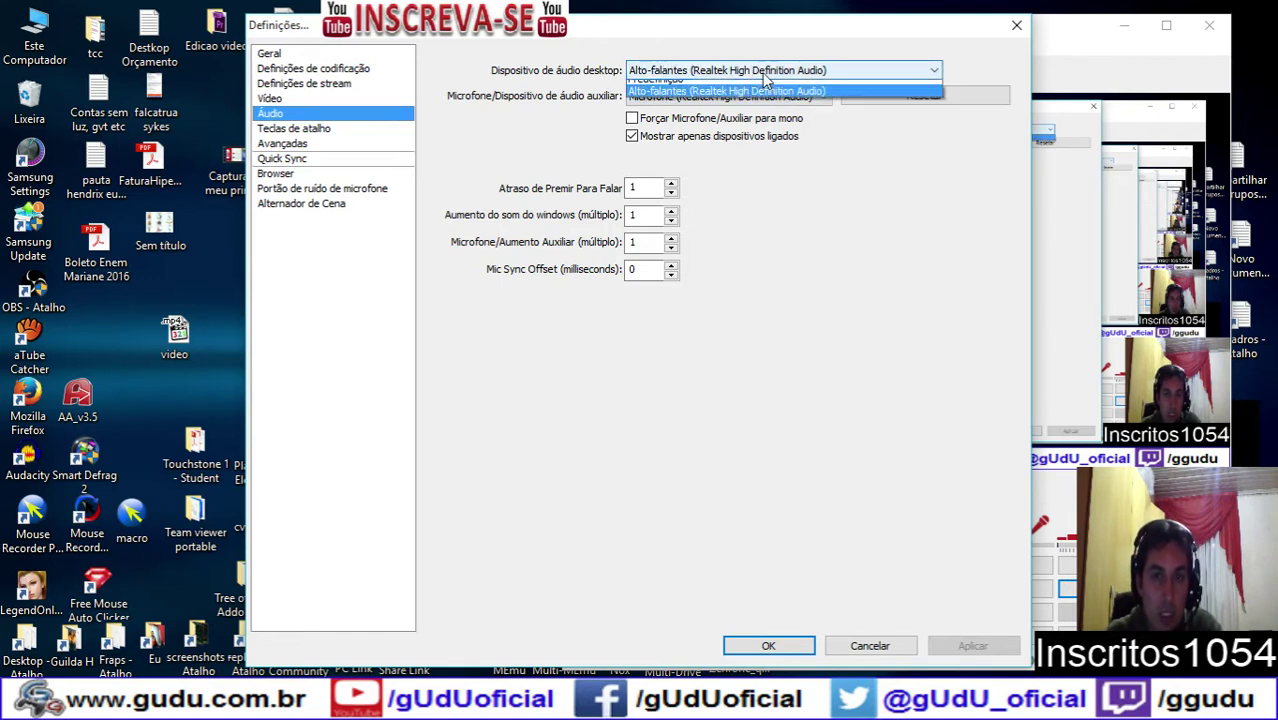
left_click(670, 88)
left_click(713, 96)
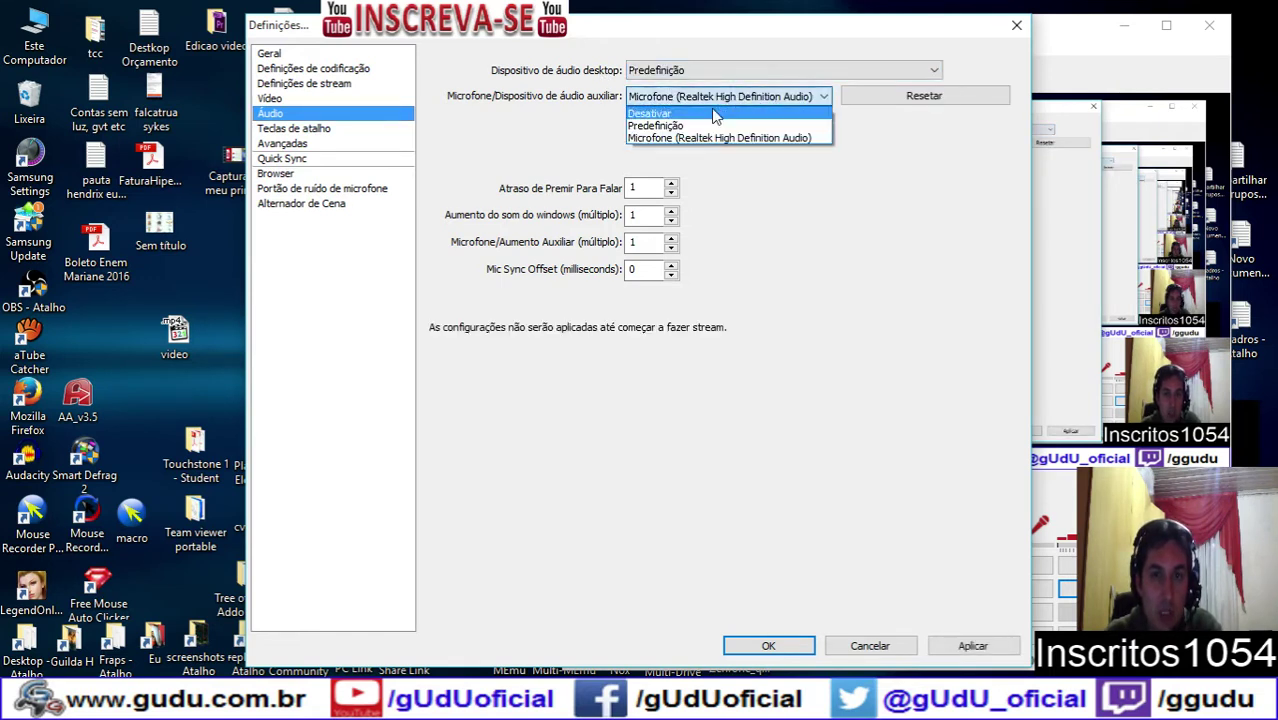
left_click(713, 126)
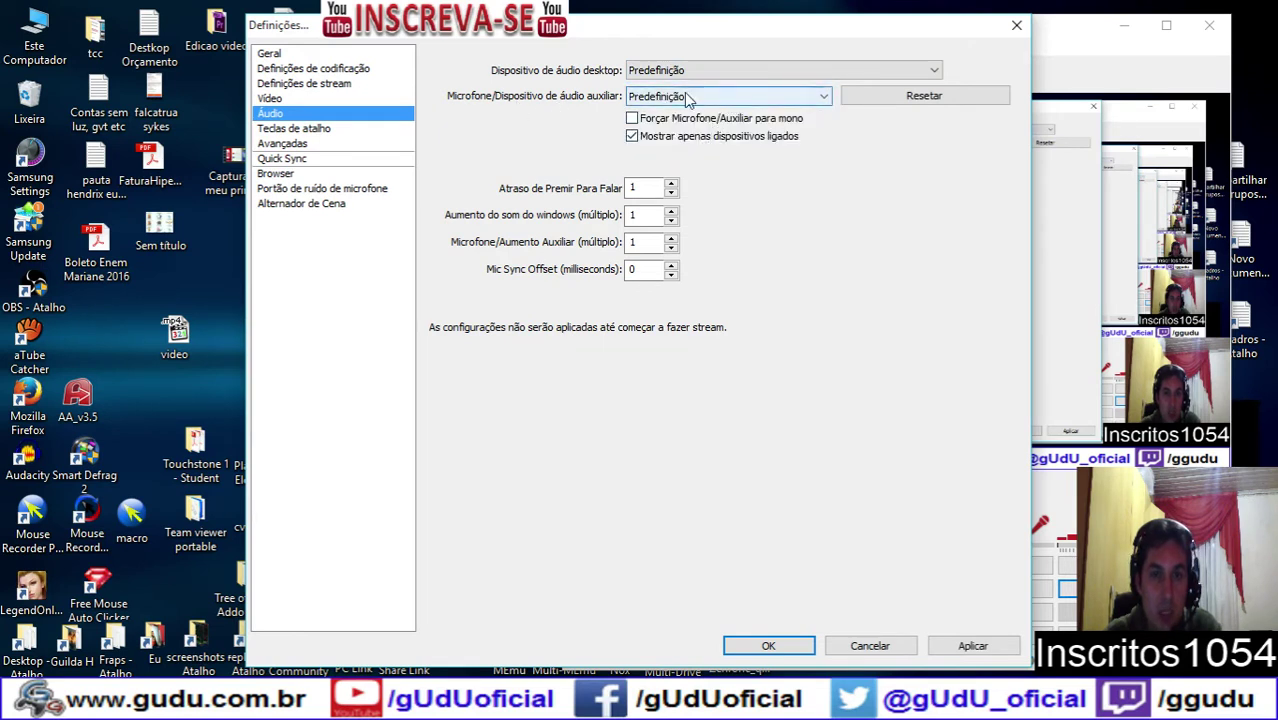
left_click(770, 100)
left_click(736, 136)
left_click(720, 70)
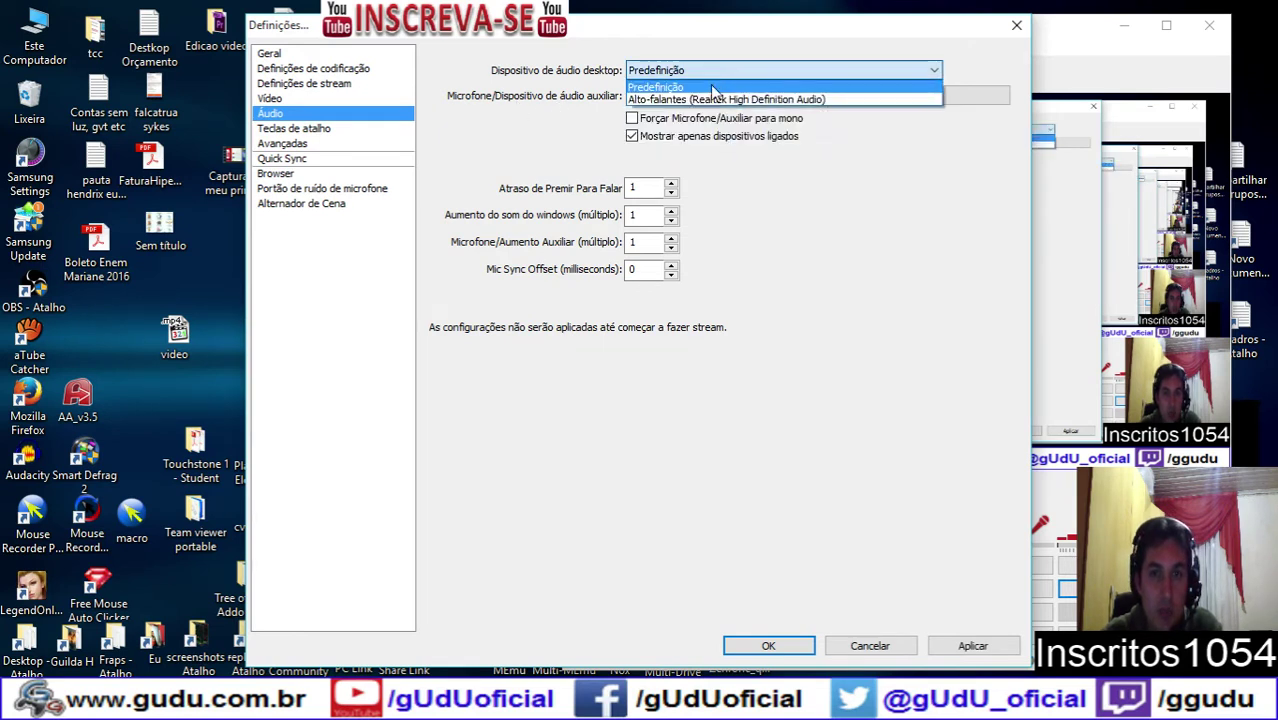
left_click(700, 88)
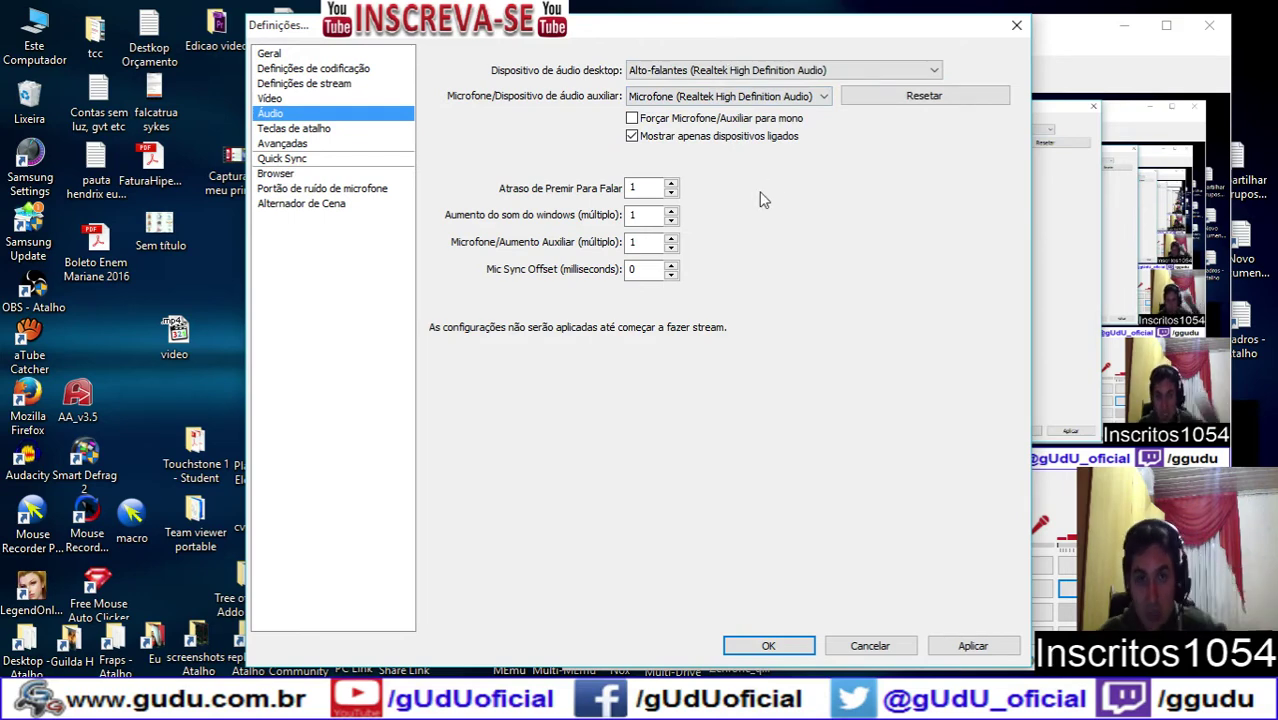
left_click(900, 645)
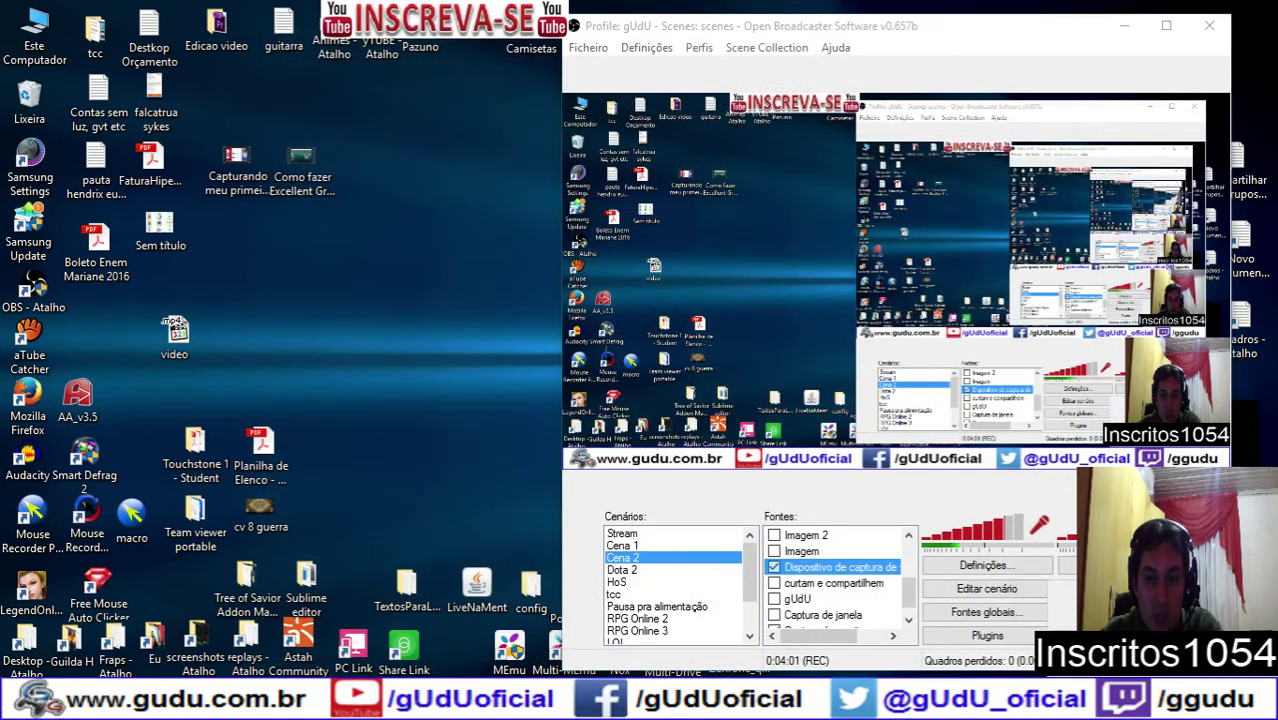
- Open the properties of the Realtek microphone in the Windows recording devices and review its levels, listening, custom and enhancement options
left_click(285, 200)
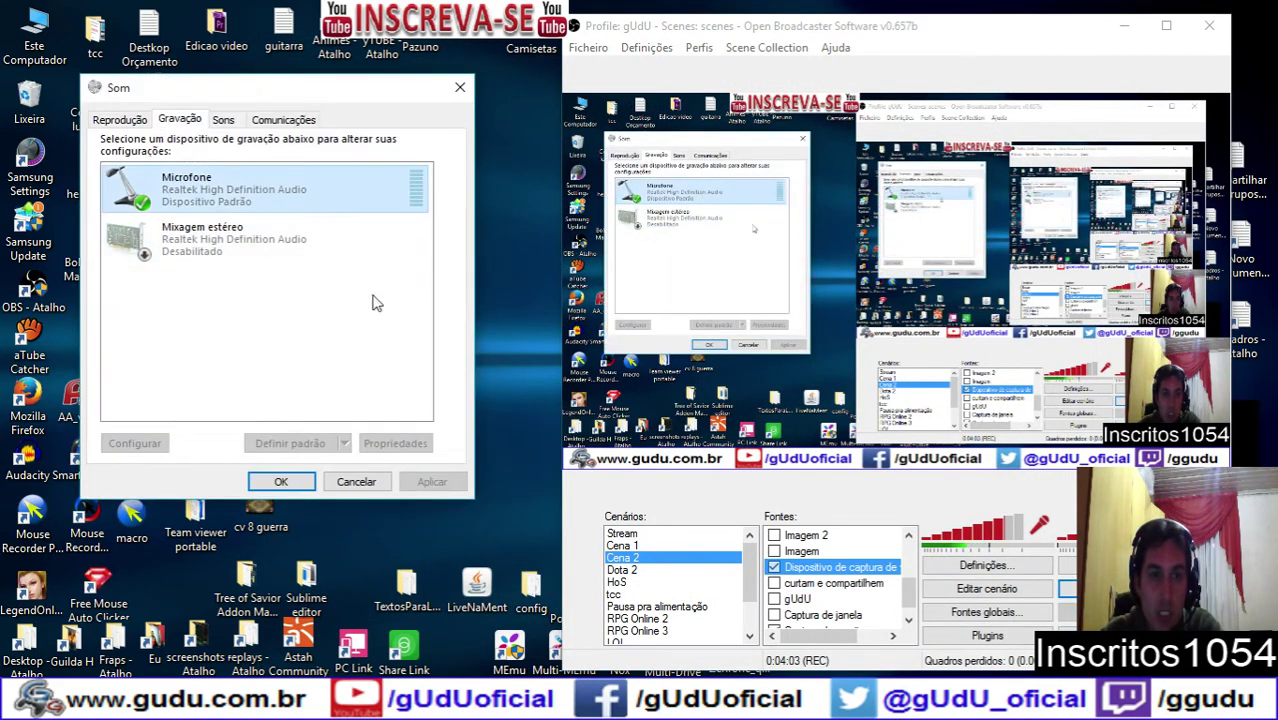
double_click(285, 200)
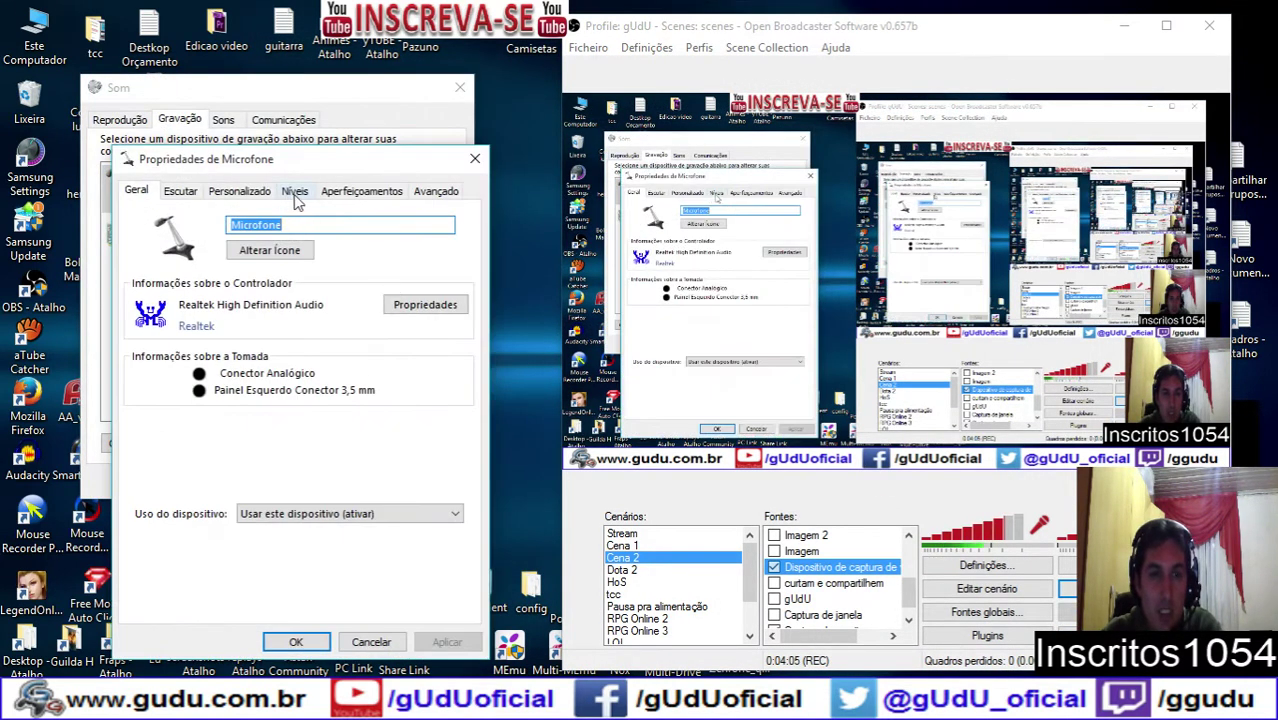
left_click(295, 191)
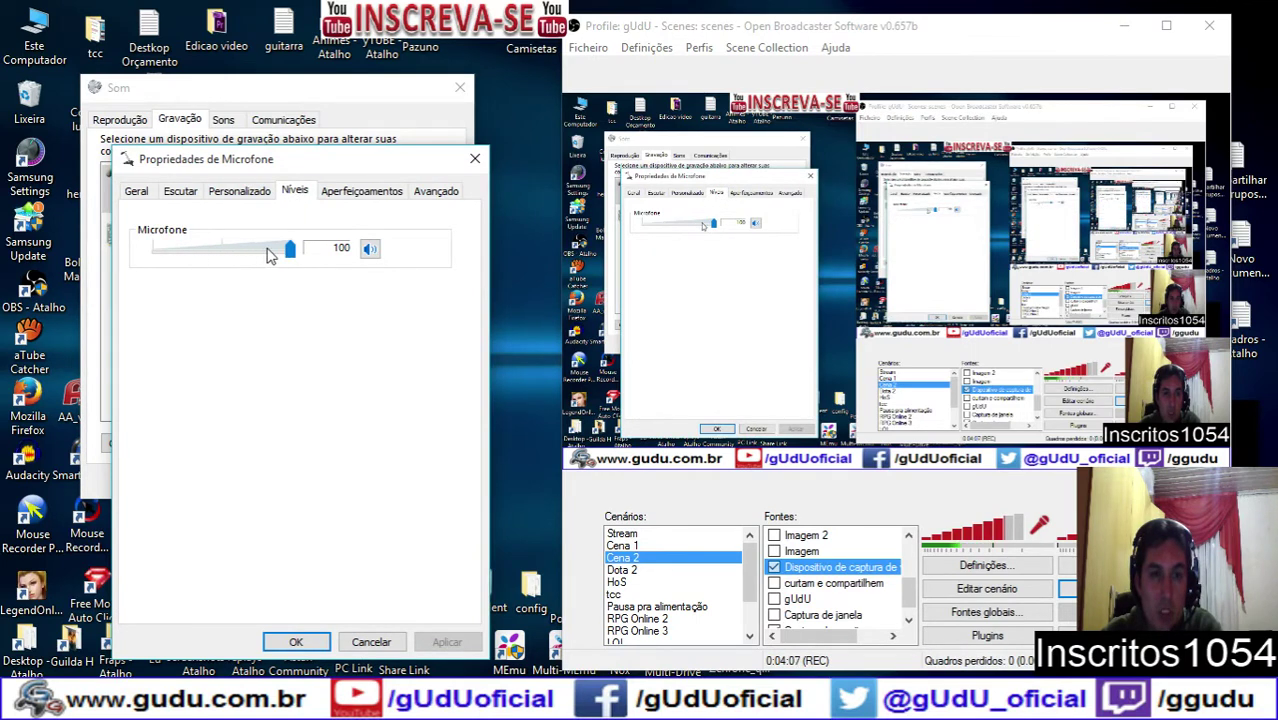
left_click(184, 193)
left_click(236, 192)
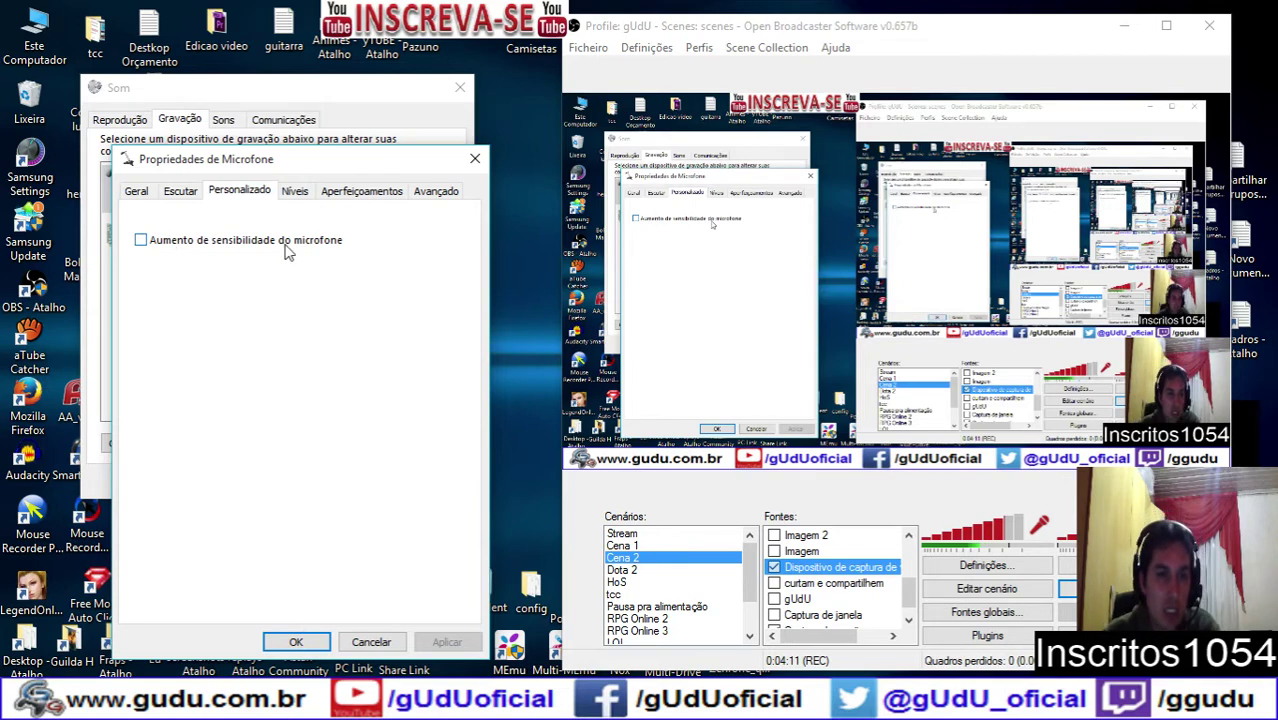
left_click(385, 196)
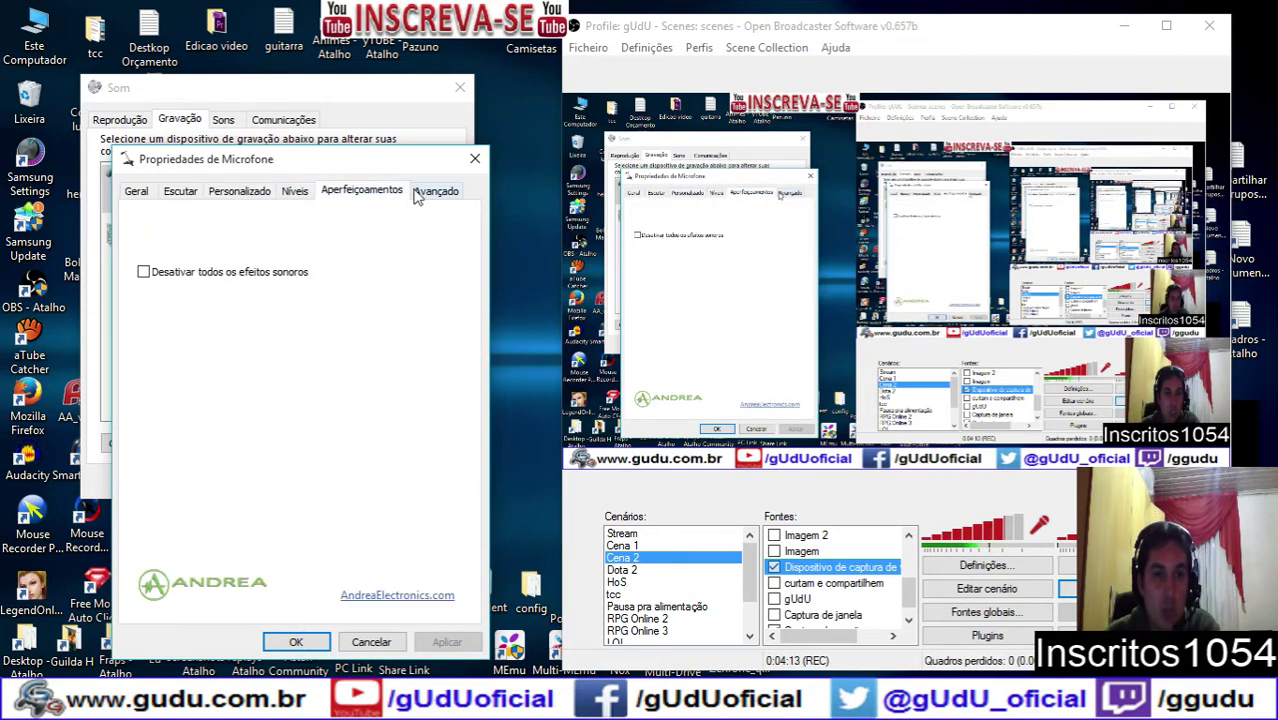
- Check the microphone's advanced default format choices, and close the microphone properties and sound dialogs without changes
left_click(424, 192)
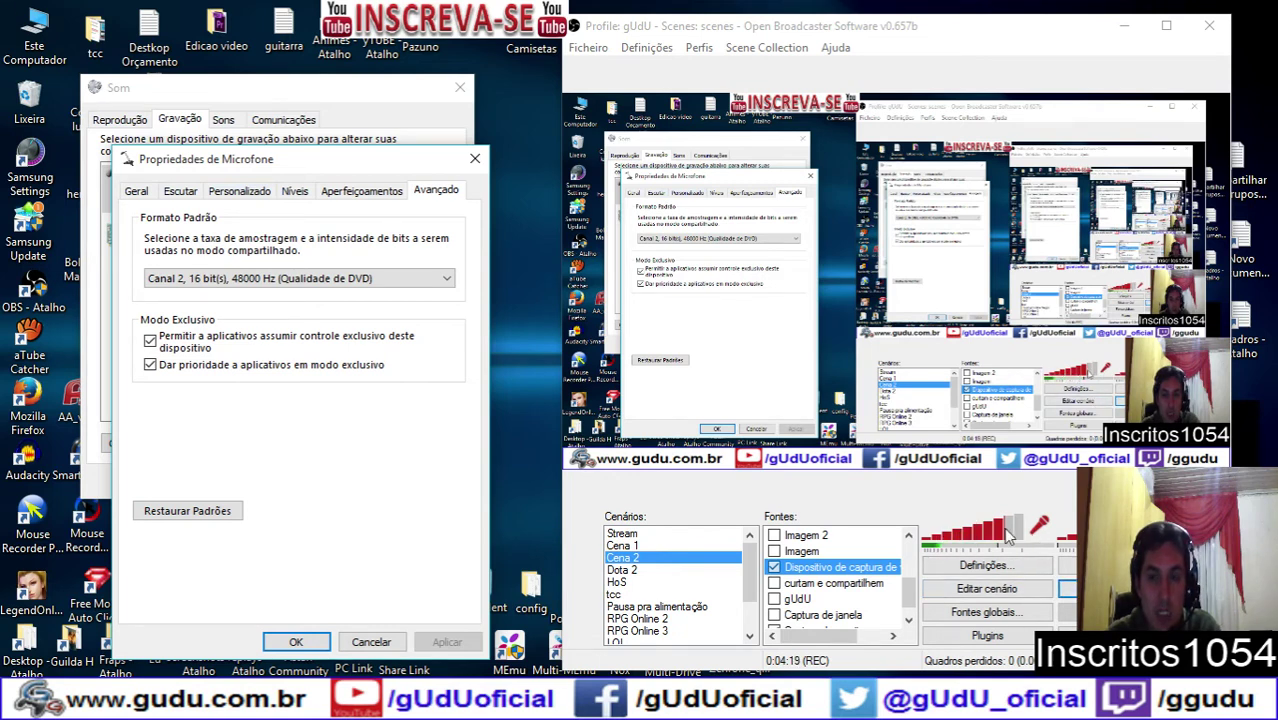
left_click(433, 284)
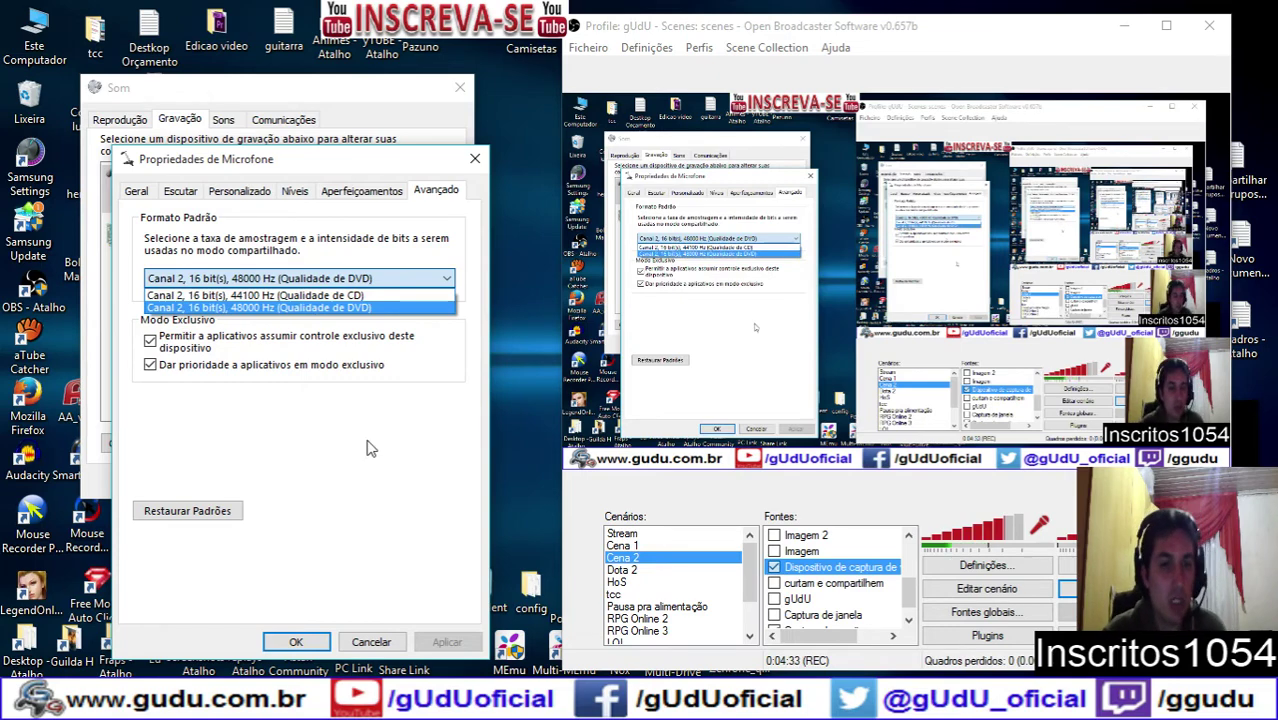
left_click(370, 448)
left_click(371, 641)
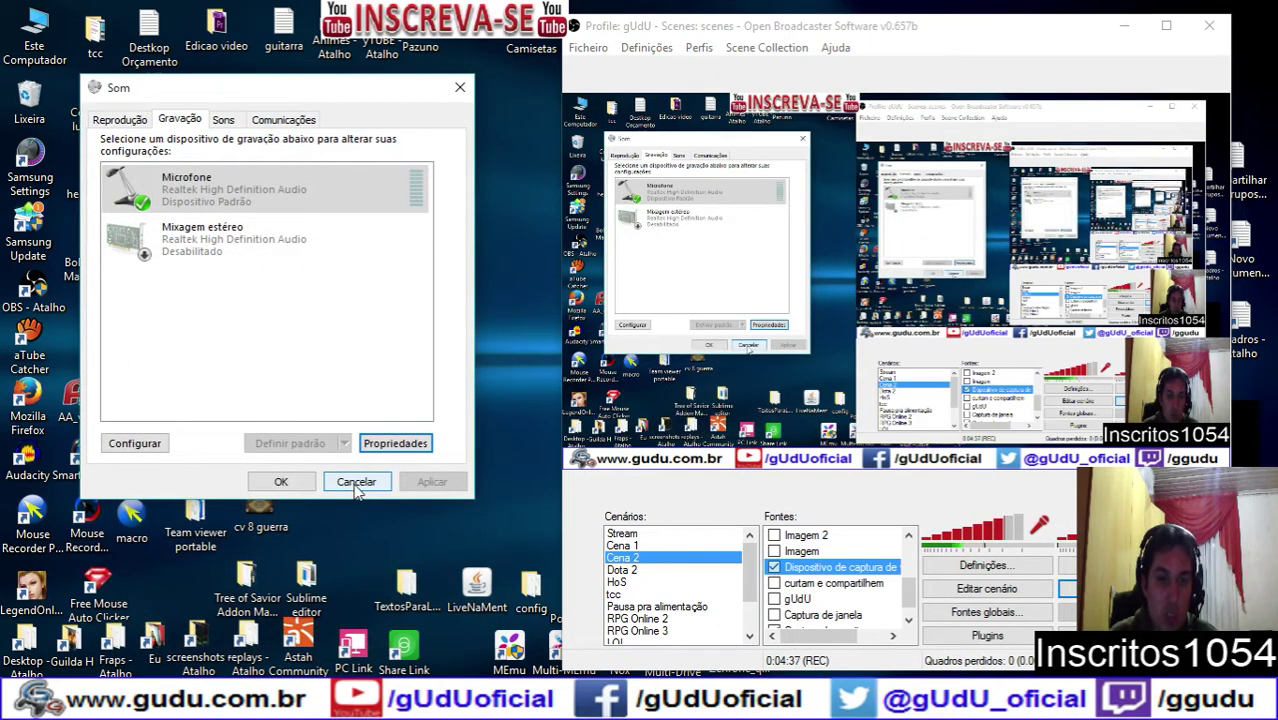
left_click(356, 482)
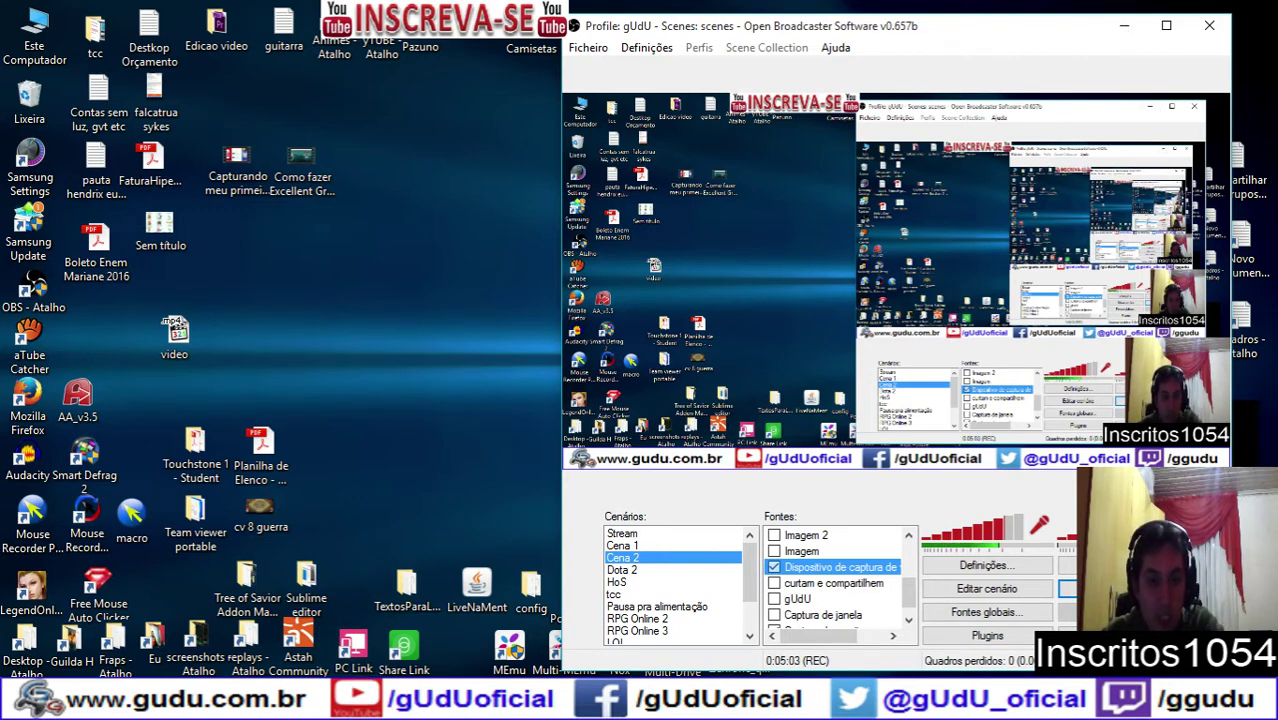
- Switch to Chrome and read the OBS forum thread's replies about the global audio time offset and its units
left_click(440, 640)
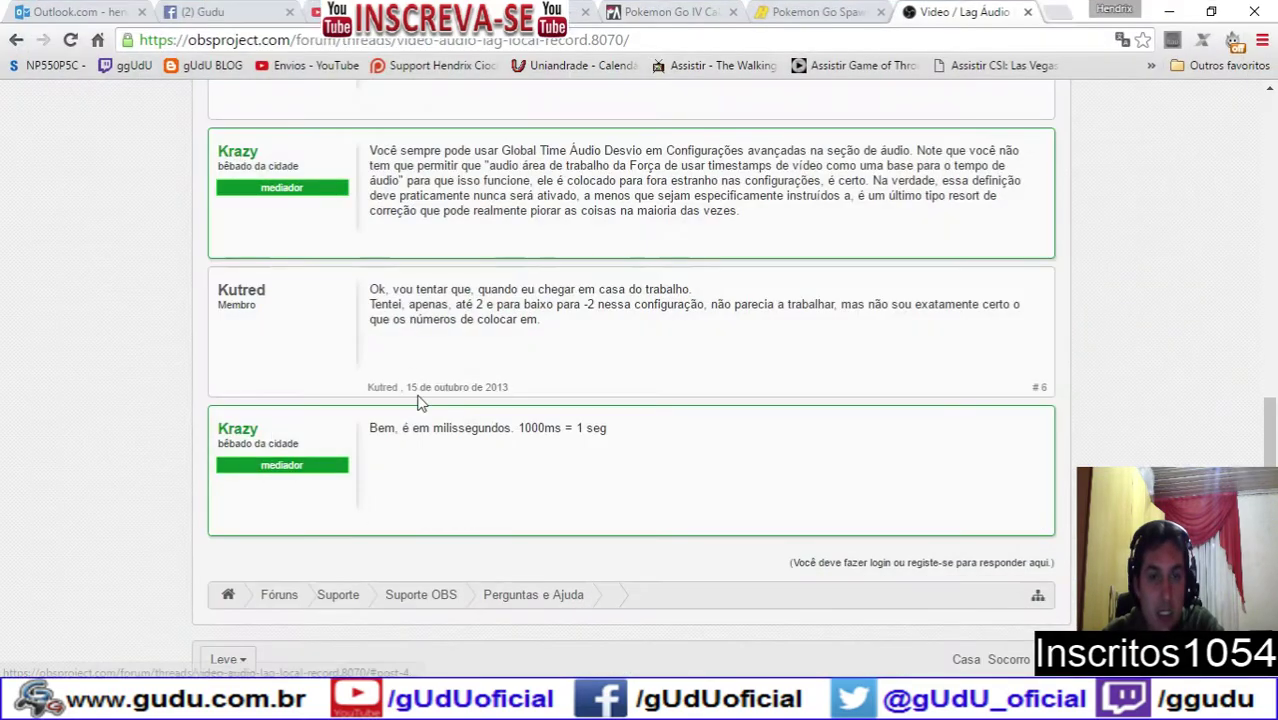
scroll(552, 315, "up", 1)
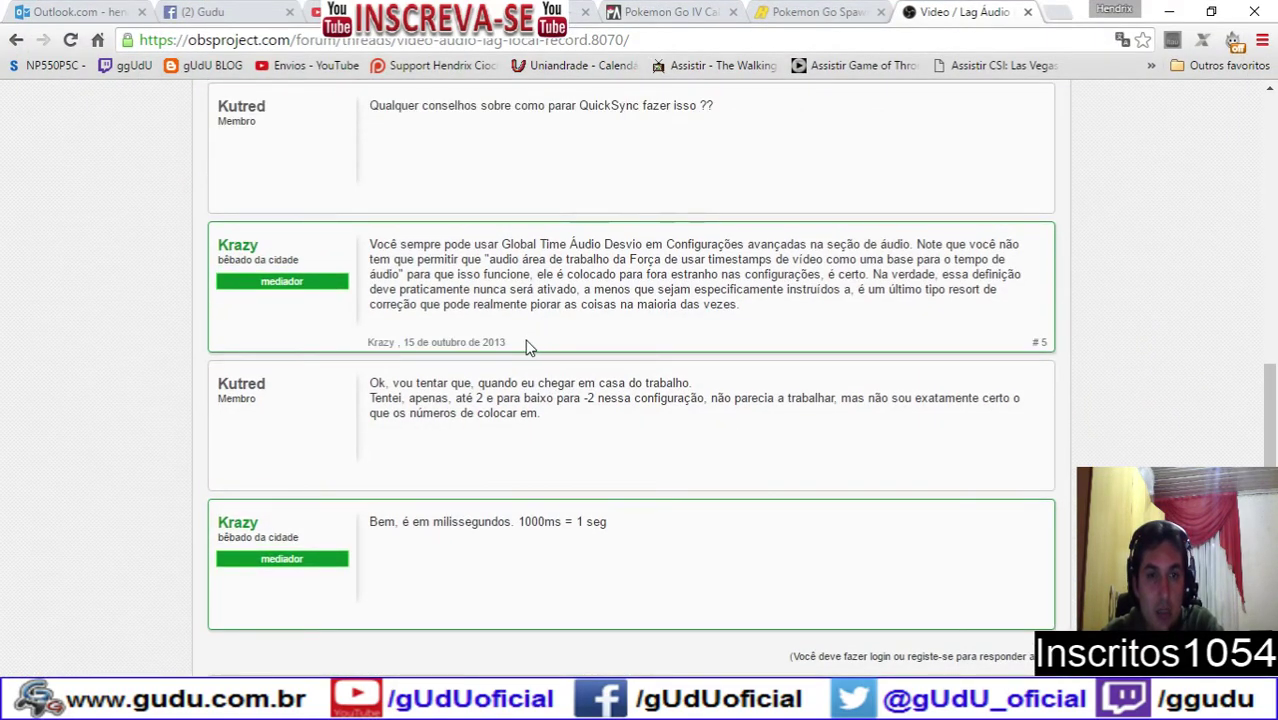
scroll(530, 346, "up", 5)
scroll(528, 345, "down", 4)
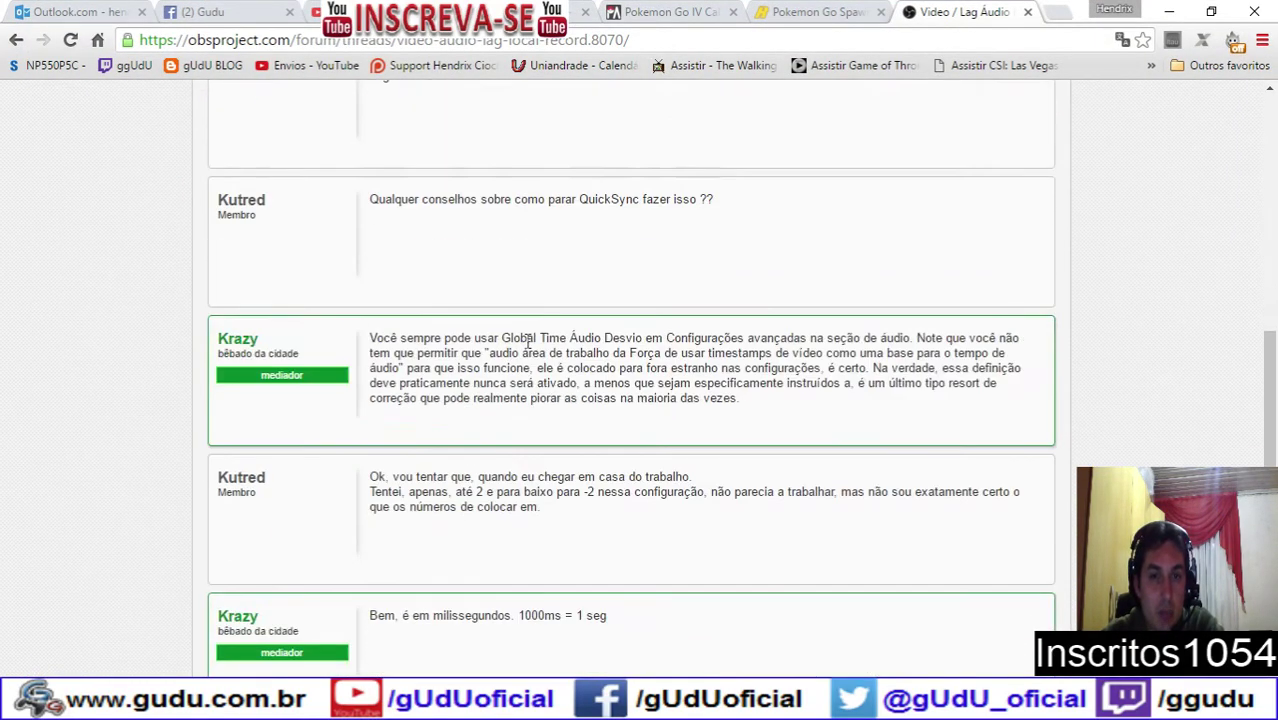
scroll(489, 505, "down", 1)
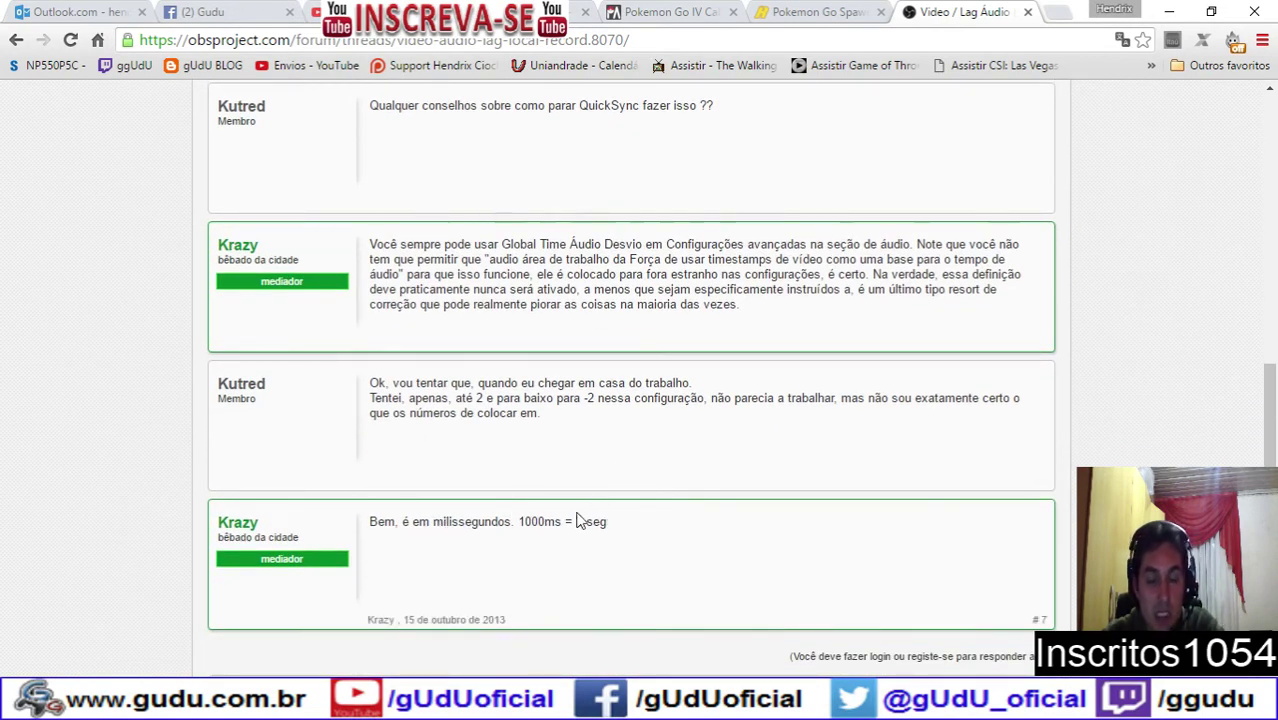
- Return to the "voice delay open broadcaster" search results, open the OBS Audio Settings help page and read its option descriptions
left_click(15, 40)
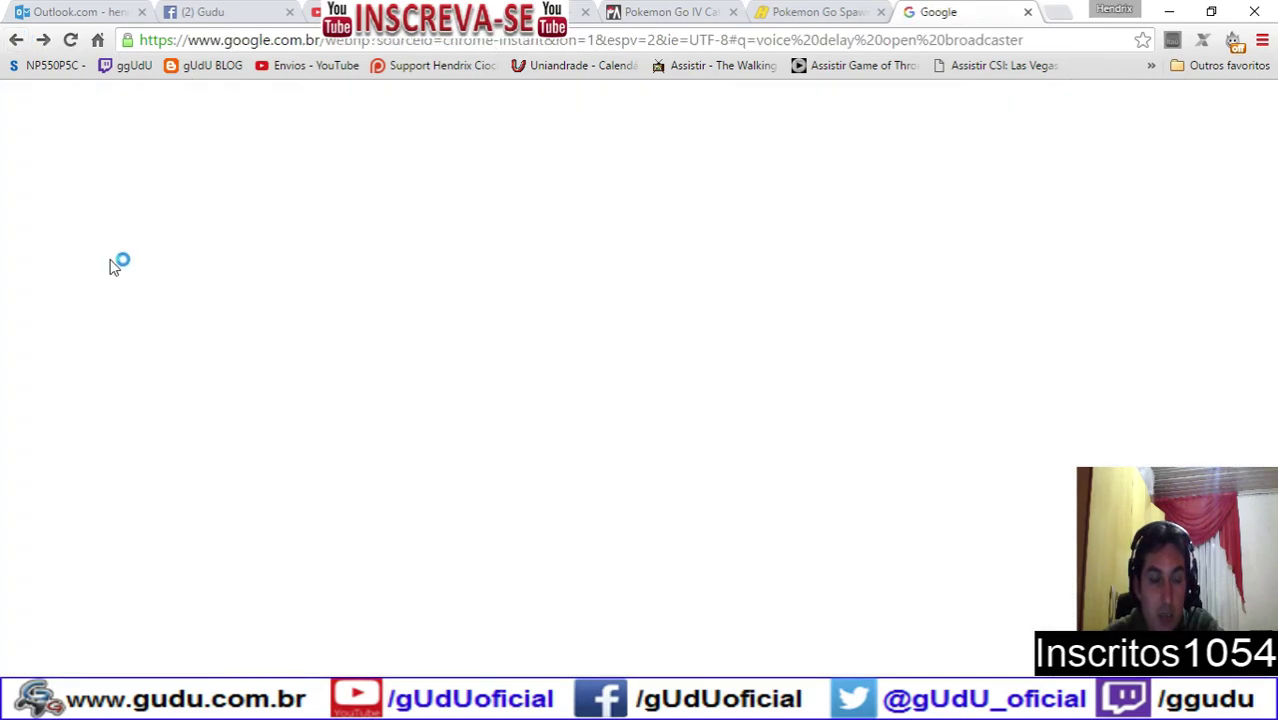
scroll(143, 347, "down", 2)
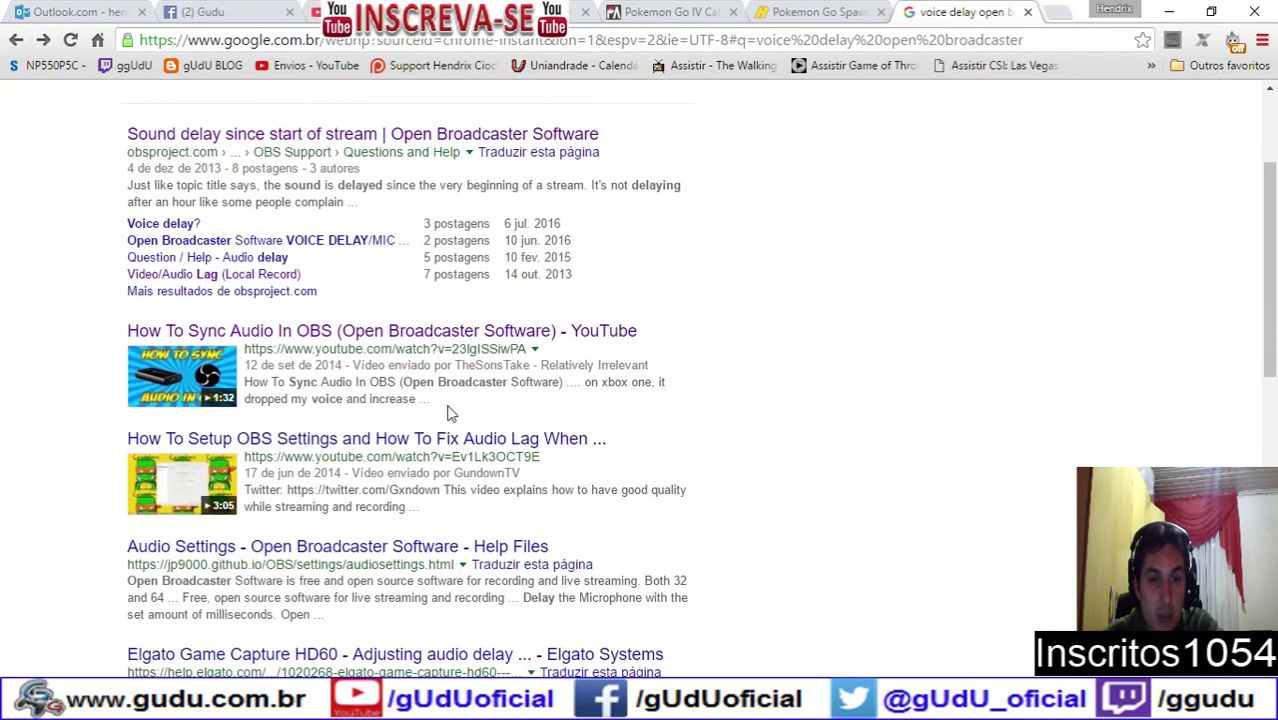
scroll(448, 413, "down", 1)
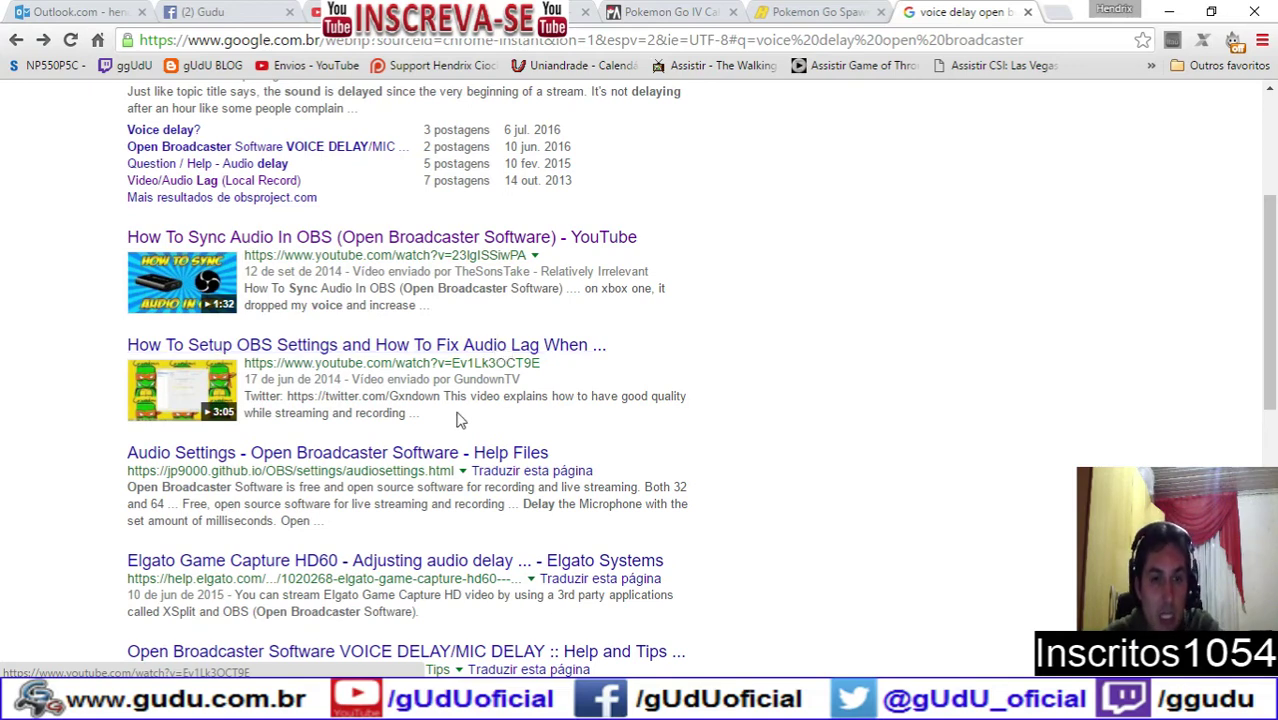
left_click(424, 453)
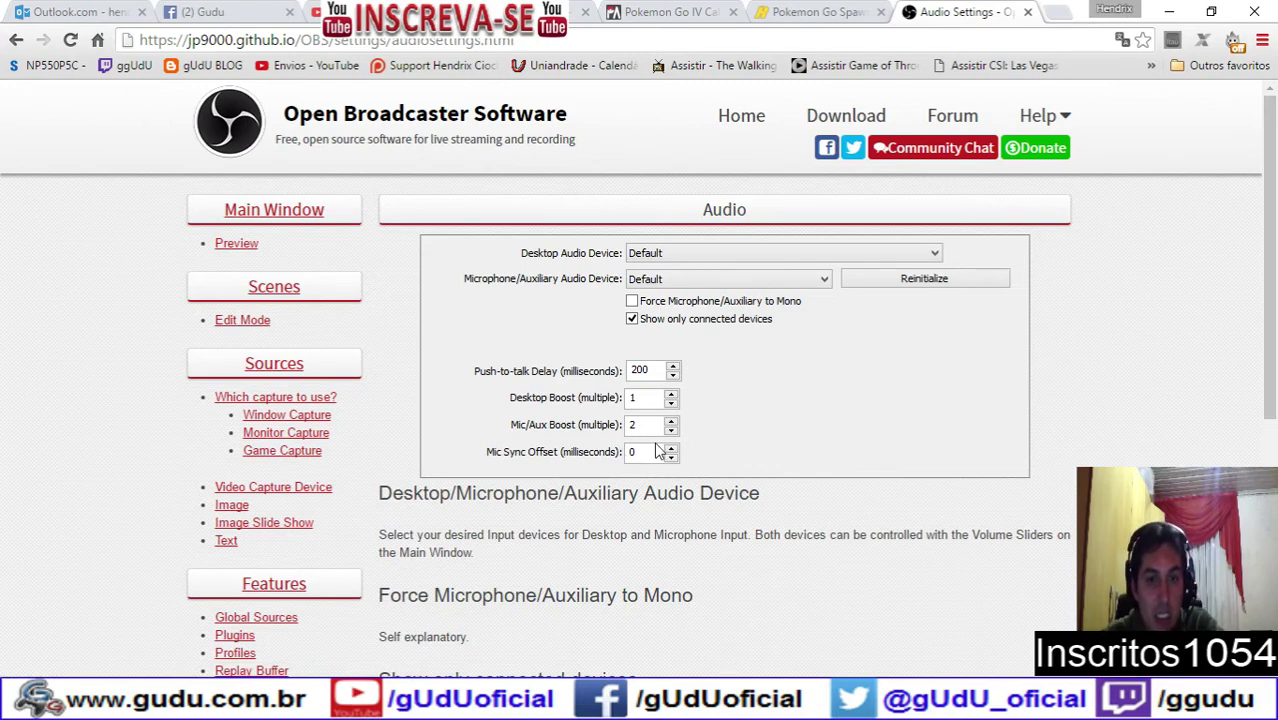
scroll(660, 452, "down", 3)
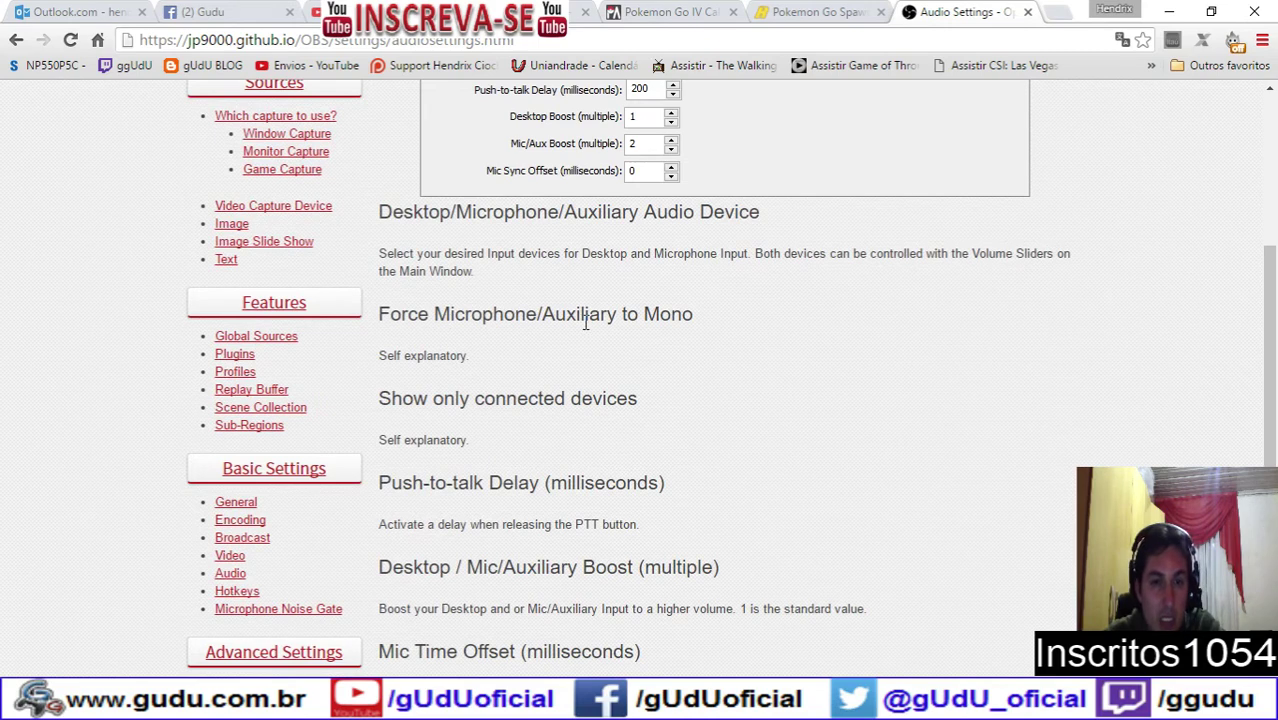
scroll(584, 321, "down", 2)
scroll(583, 321, "up", 2)
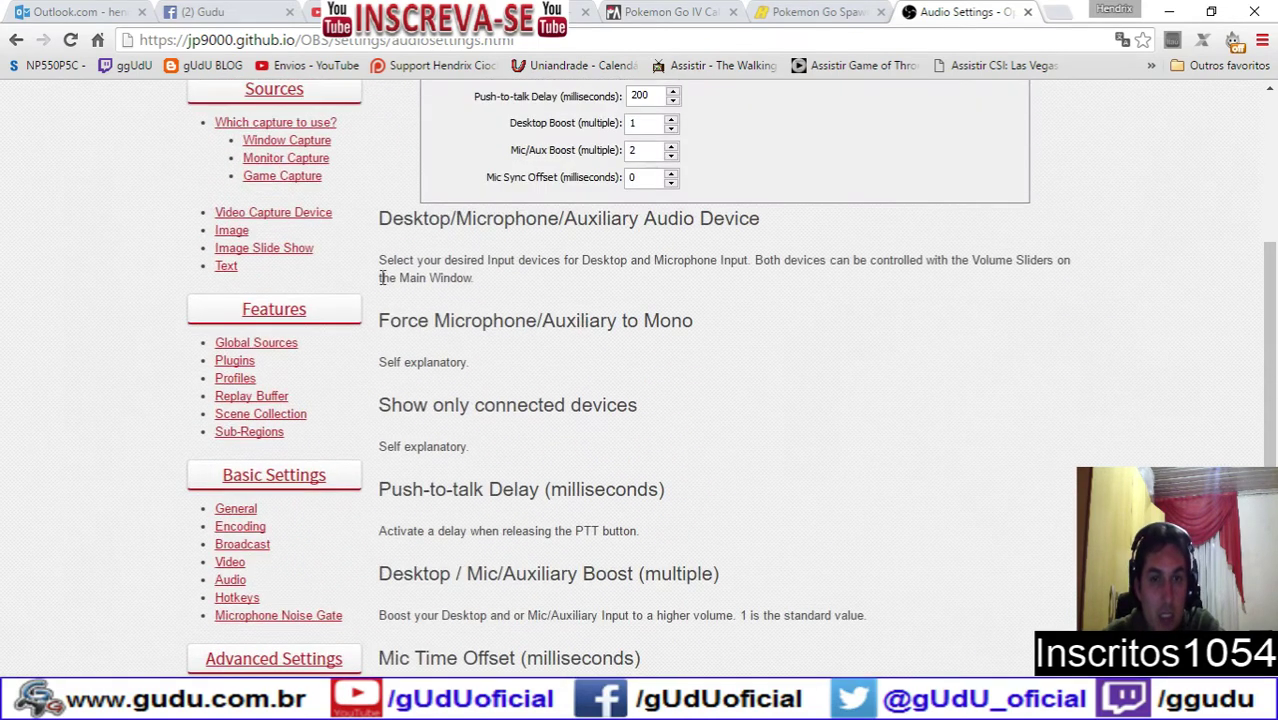
- Go back to the "voice delay open broadcaster" search results and look through the remaining audio delay links
left_click(16, 40)
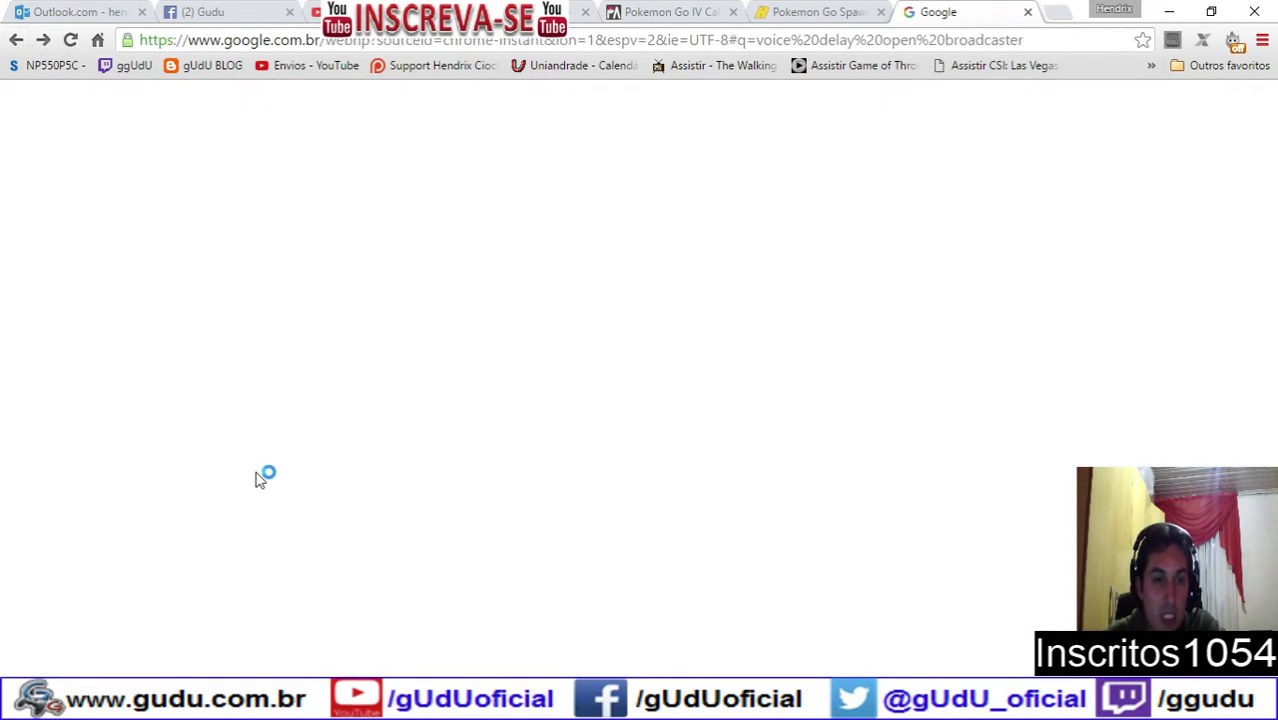
scroll(124, 560, "down", 2)
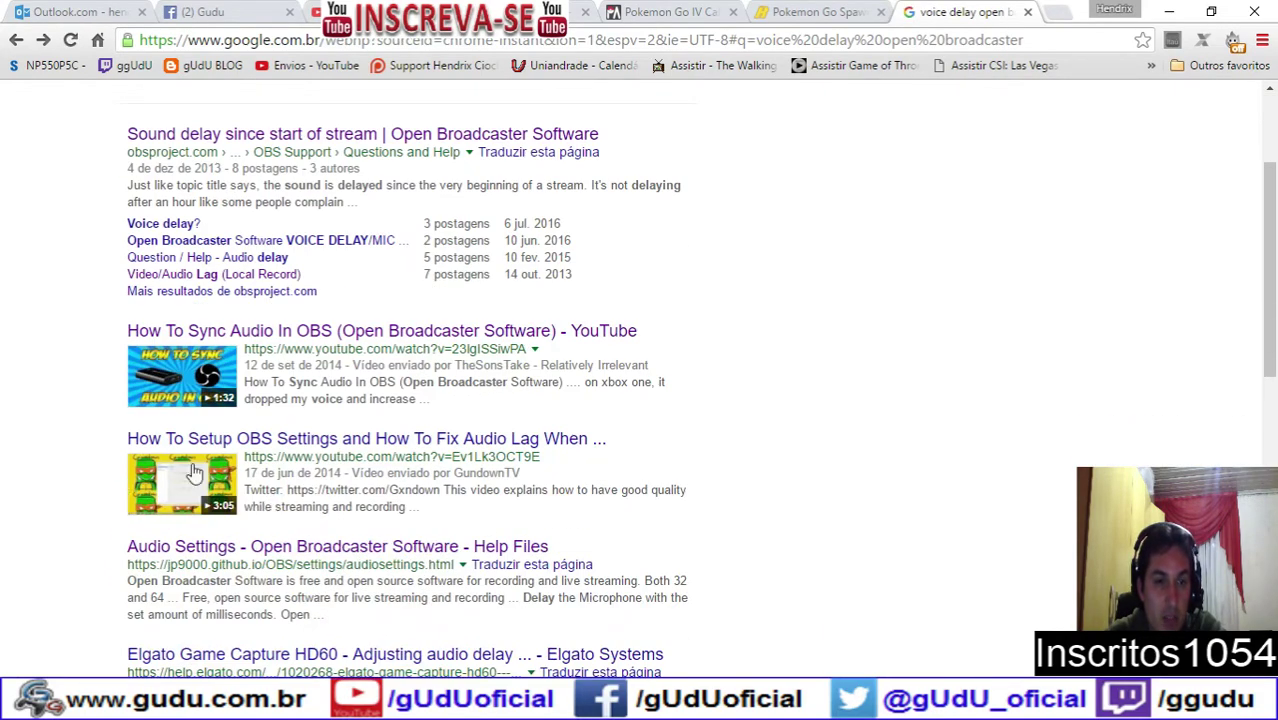
scroll(180, 472, "down", 1)
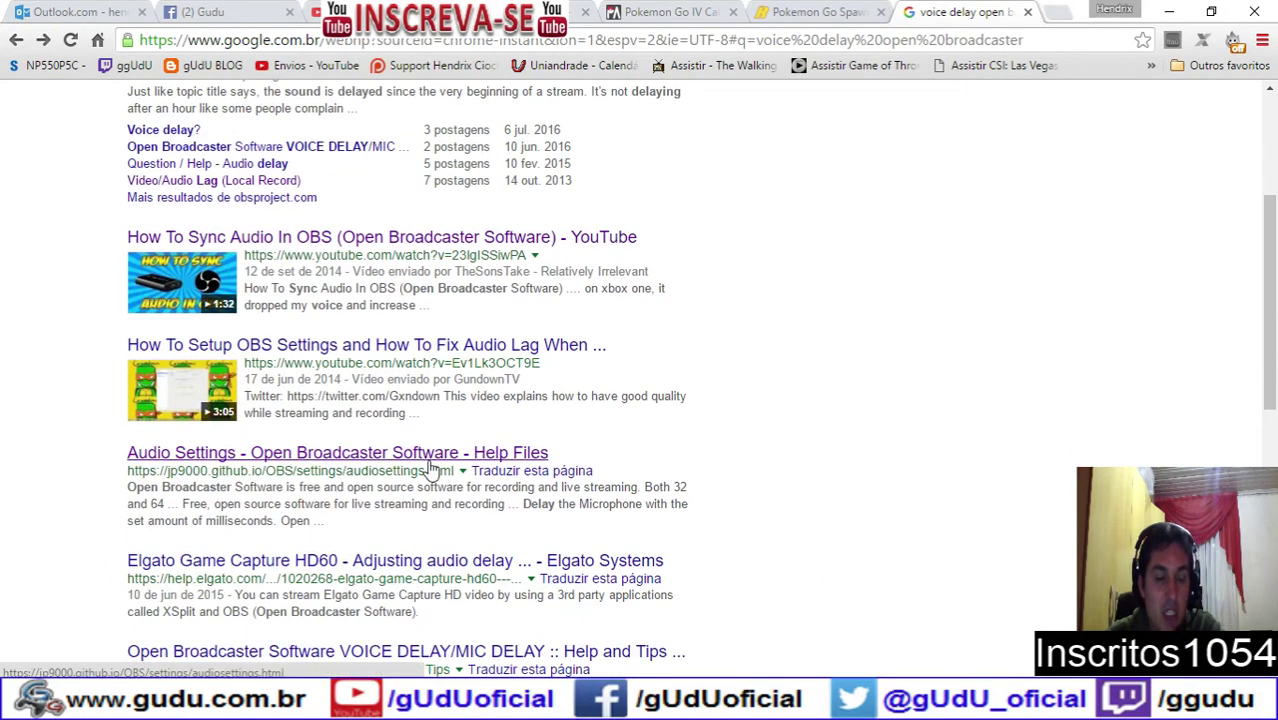
scroll(432, 468, "down", 2)
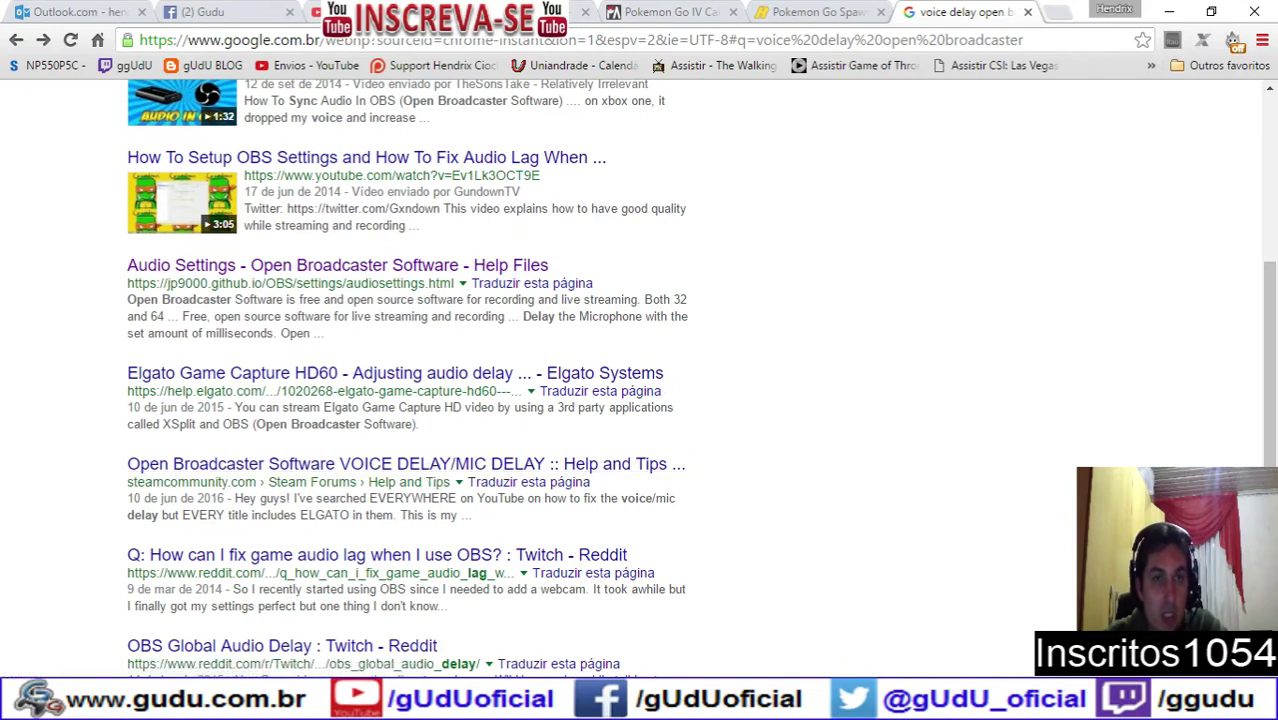
- Show the Gudu Facebook page and look over its cover, posting area and page details
left_click(258, 10)
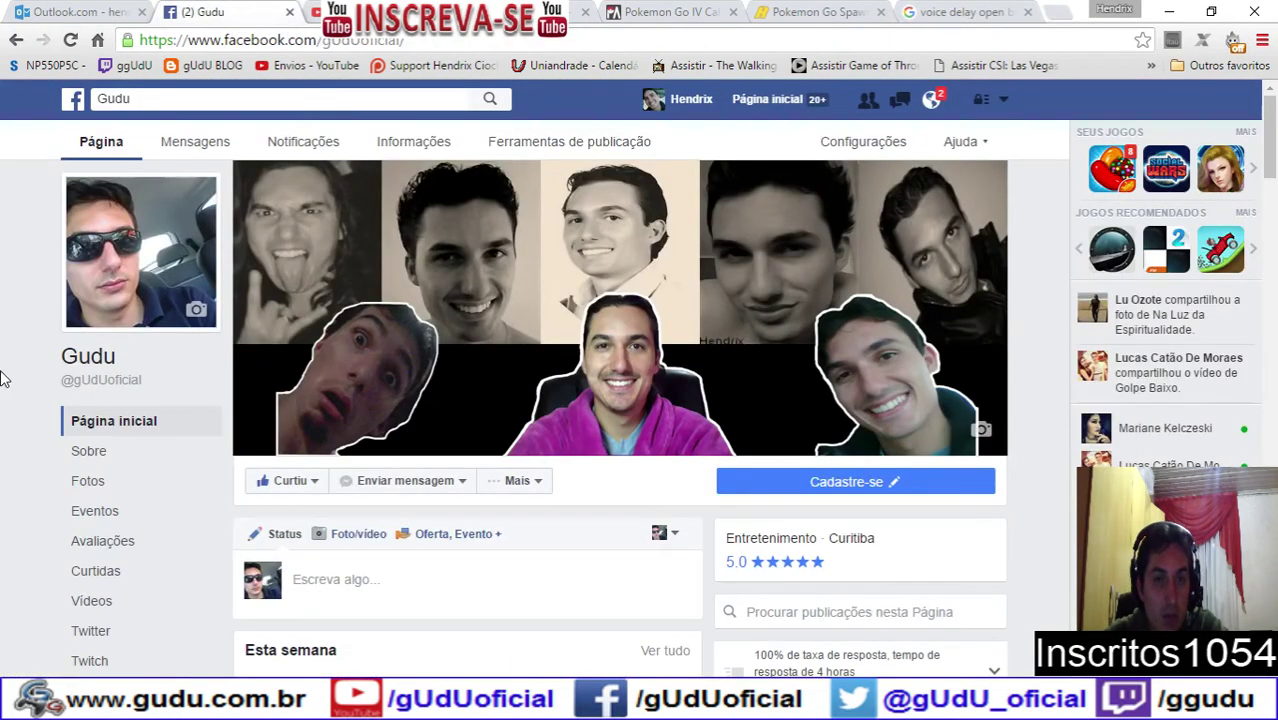
scroll(2, 377, "down", 3)
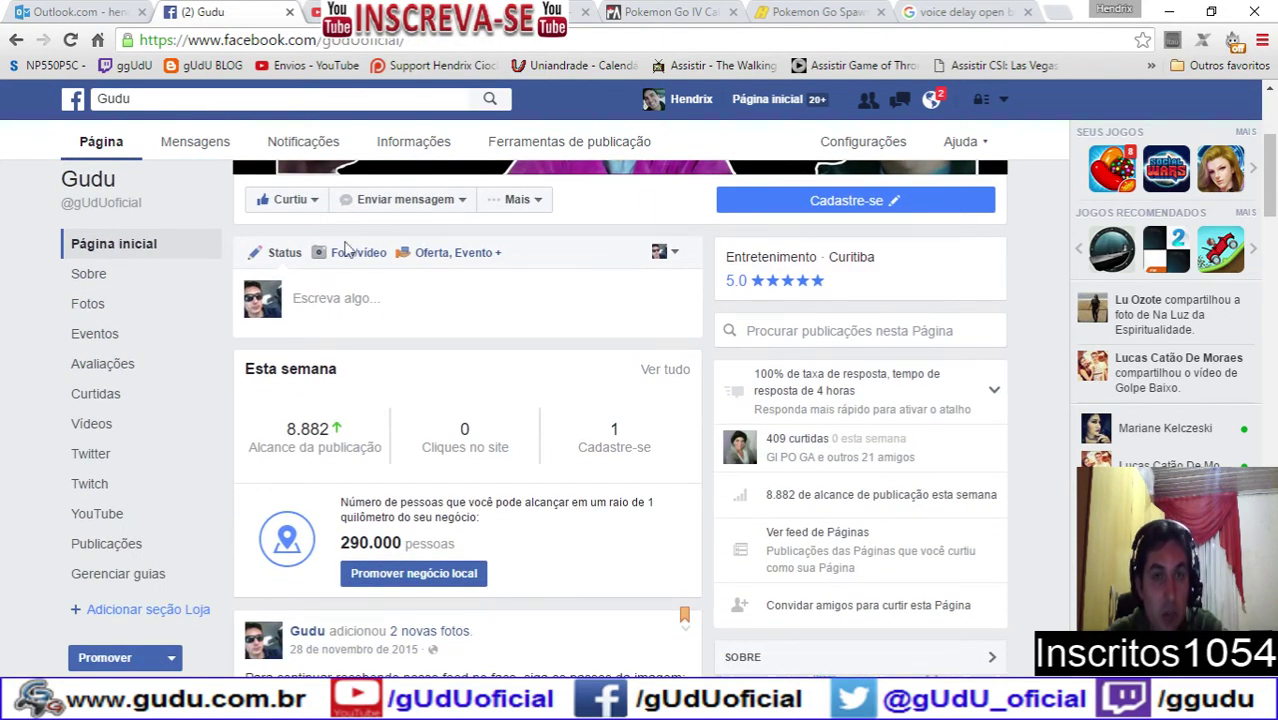
scroll(665, 369, "up", 3)
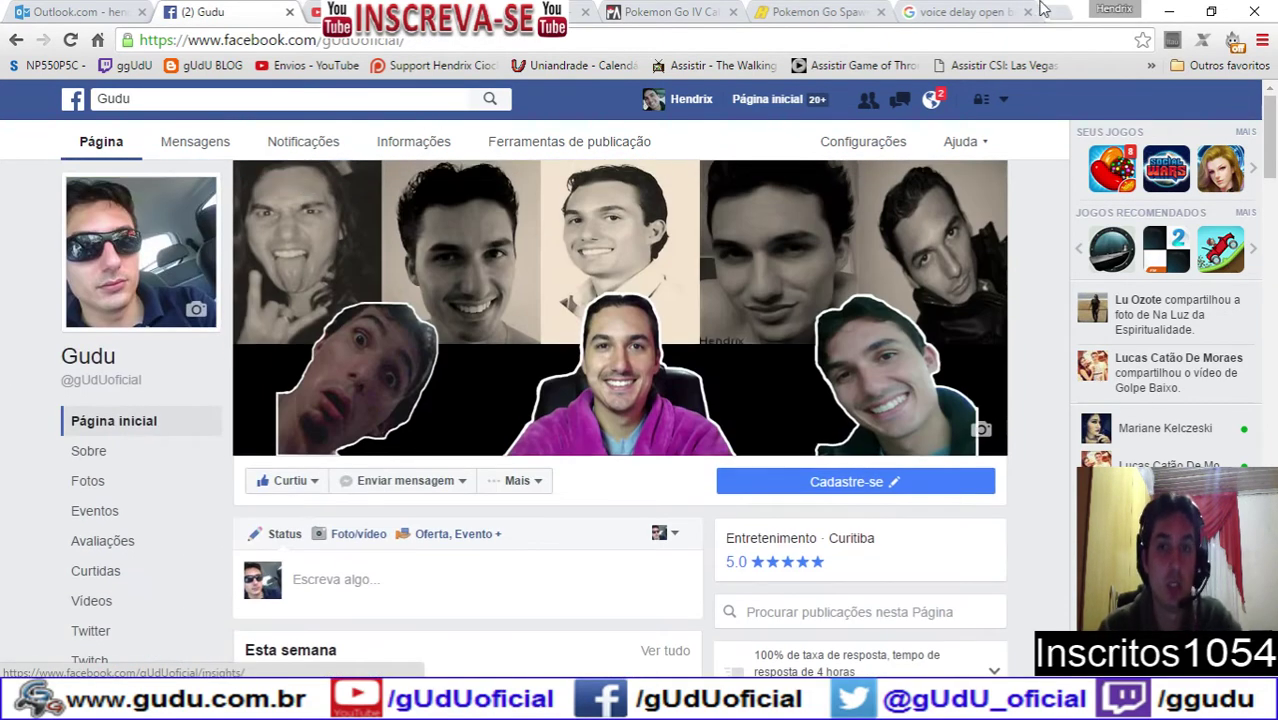
- Open the gUdU Oficial YouTube channel in a new browser tab and view its home page
left_click(1050, 11)
left_click(308, 66)
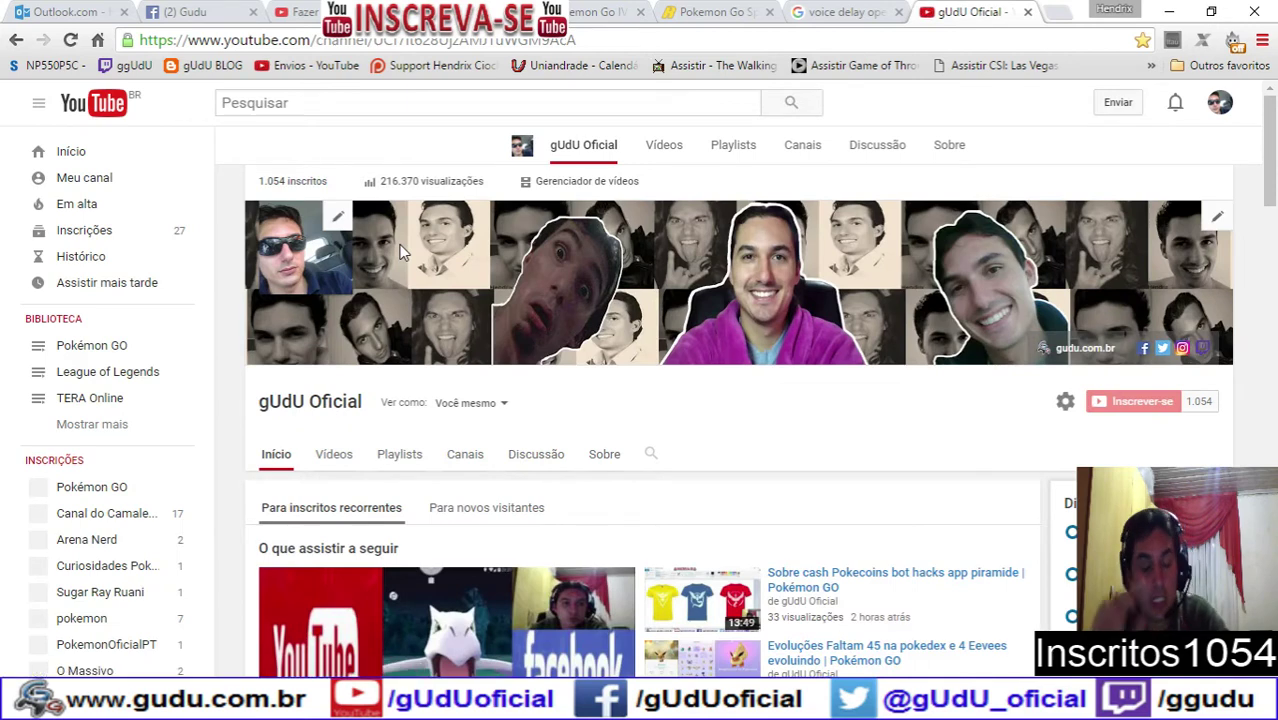
scroll(399, 250, "down", 1)
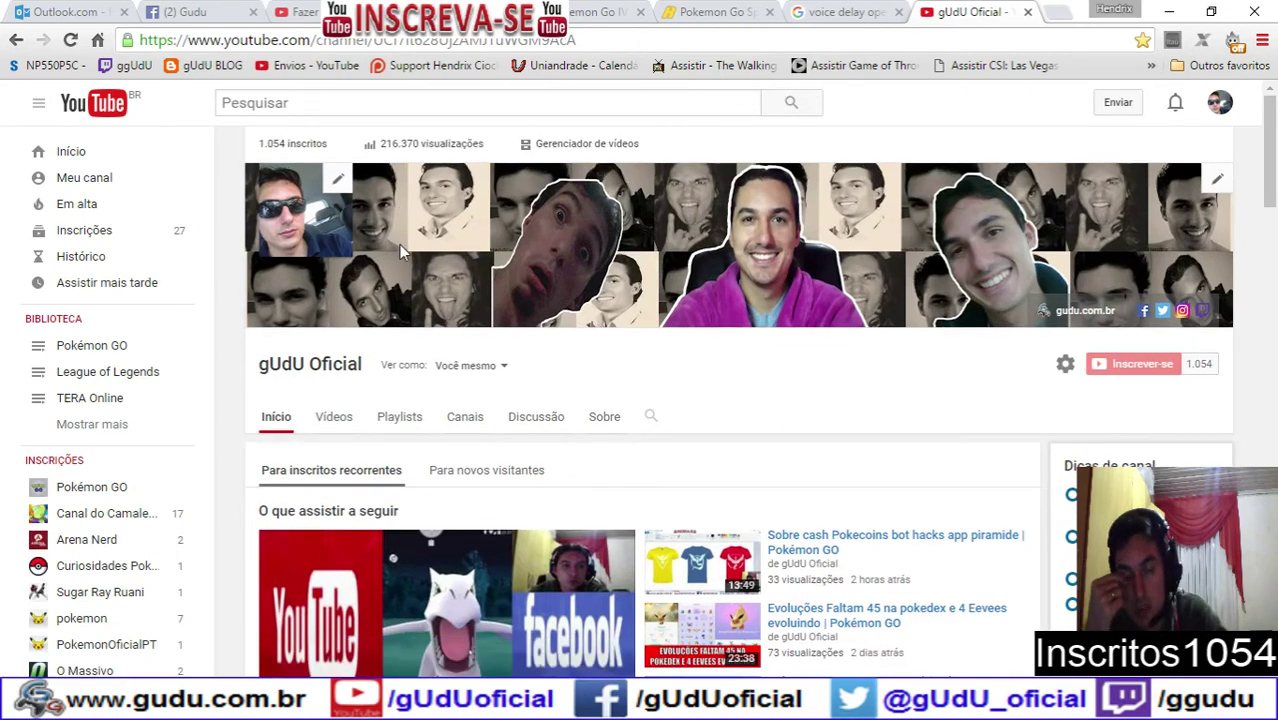